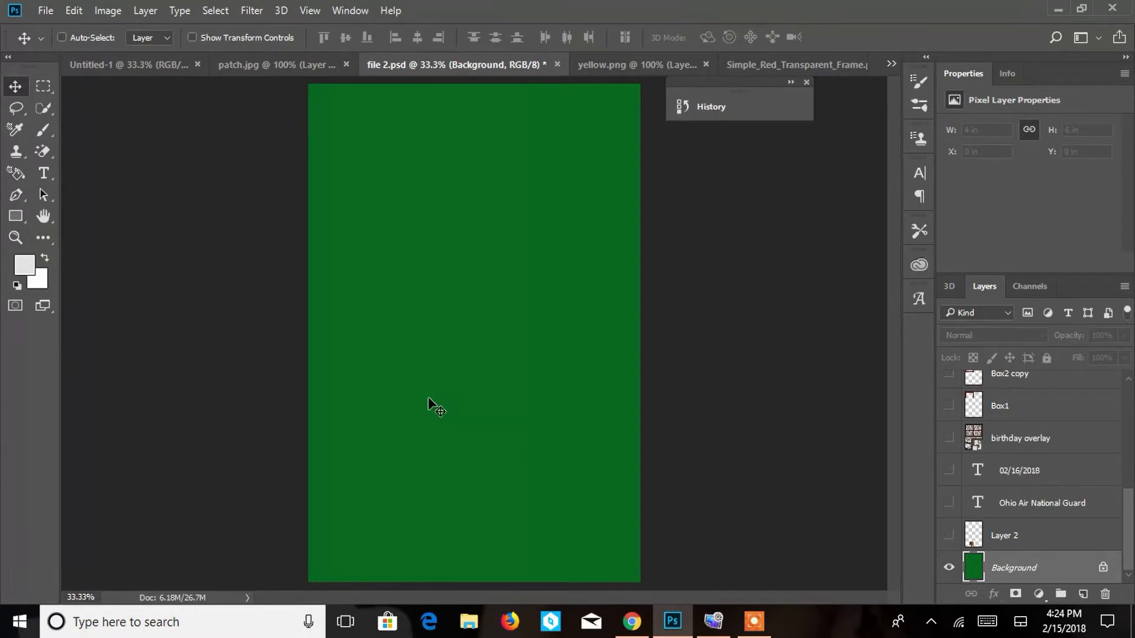
# - Begin saving the document as a JPEG under a new name, then cancel the save
pyautogui.click(48, 12)
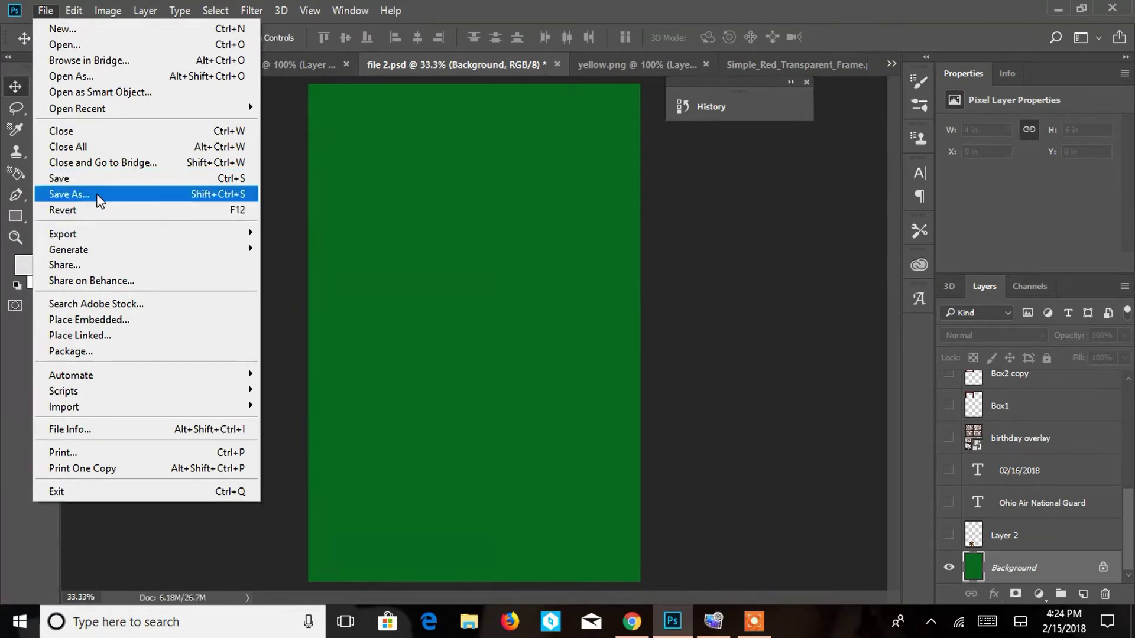
pyautogui.click(97, 195)
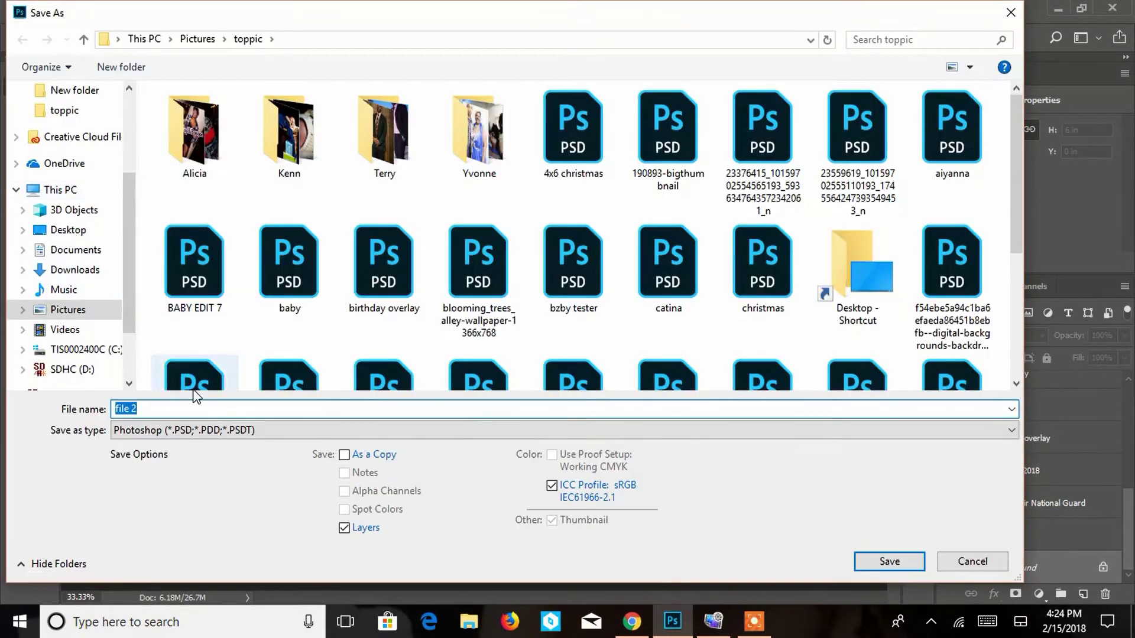
pyautogui.click(201, 430)
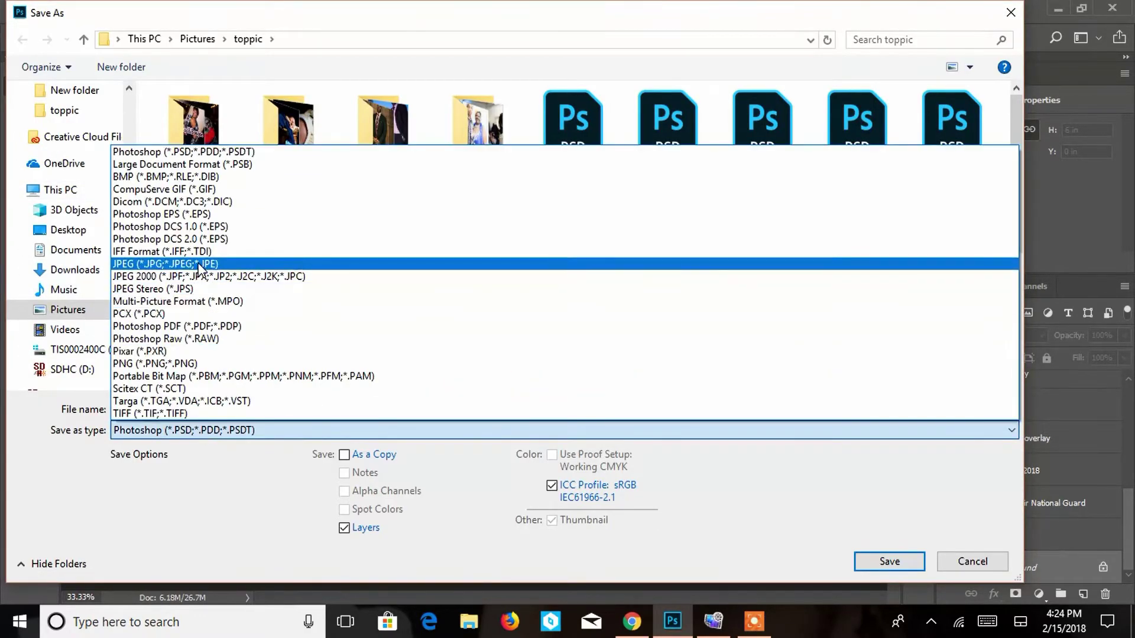
pyautogui.click(200, 264)
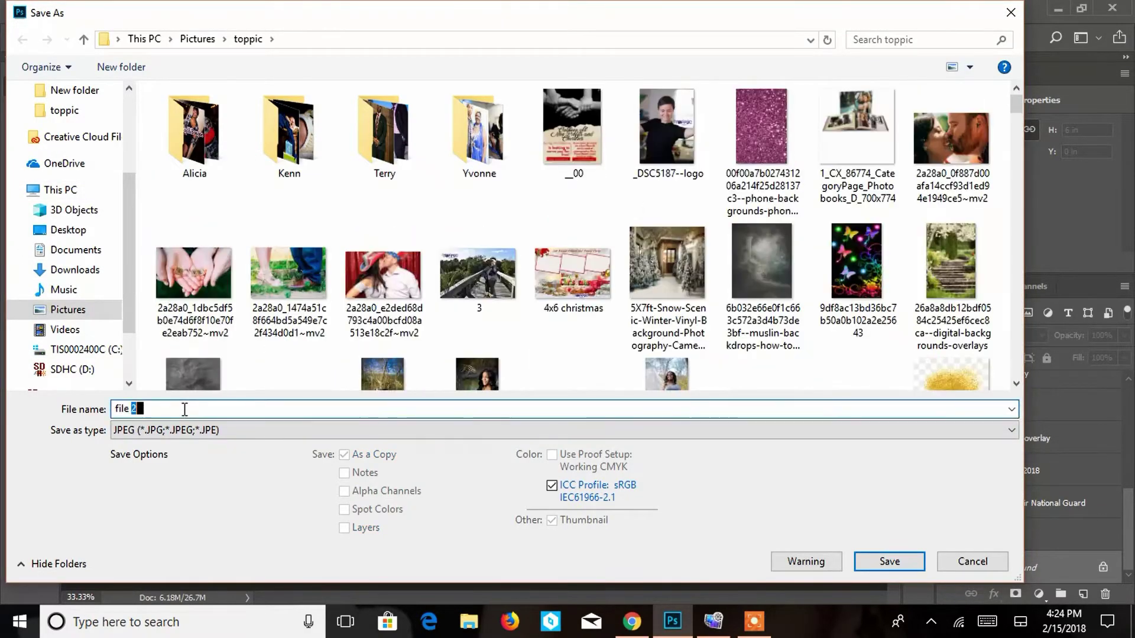
pyautogui.click(185, 409)
pyautogui.moveTo(184, 409); pyautogui.dragTo(93, 412)
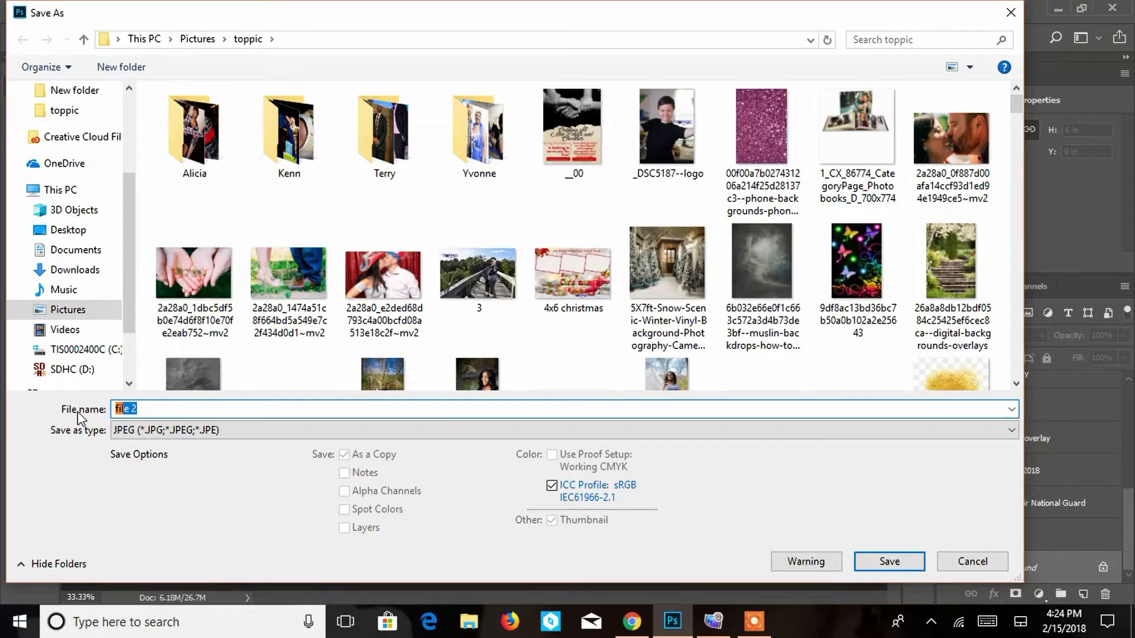
pyautogui.write('ar')
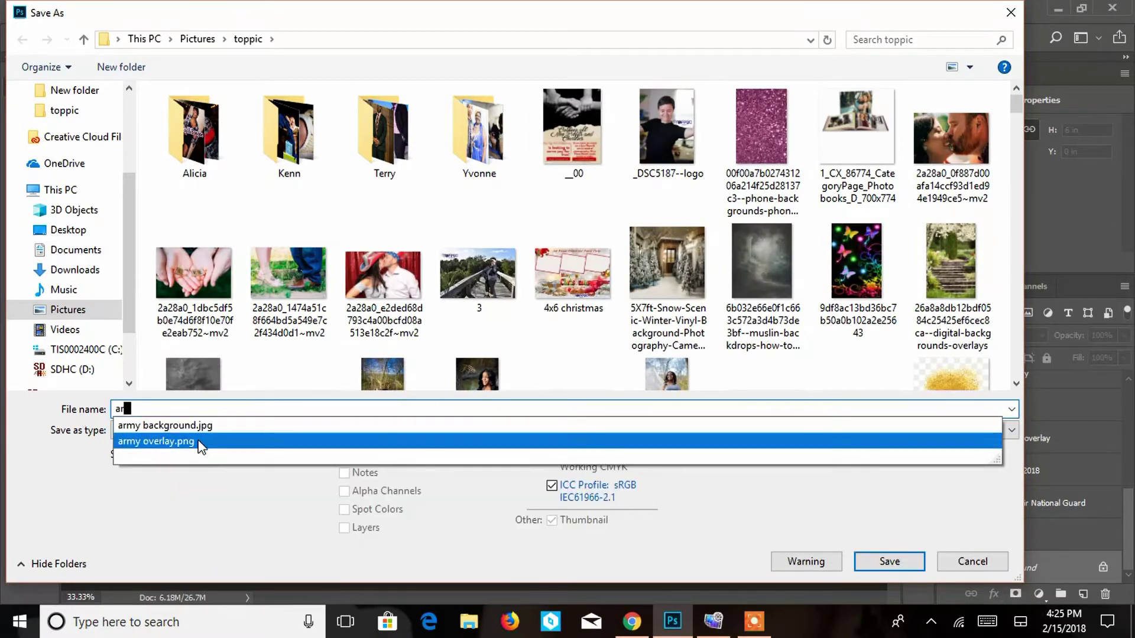
pyautogui.click(960, 563)
pyautogui.click(960, 563)
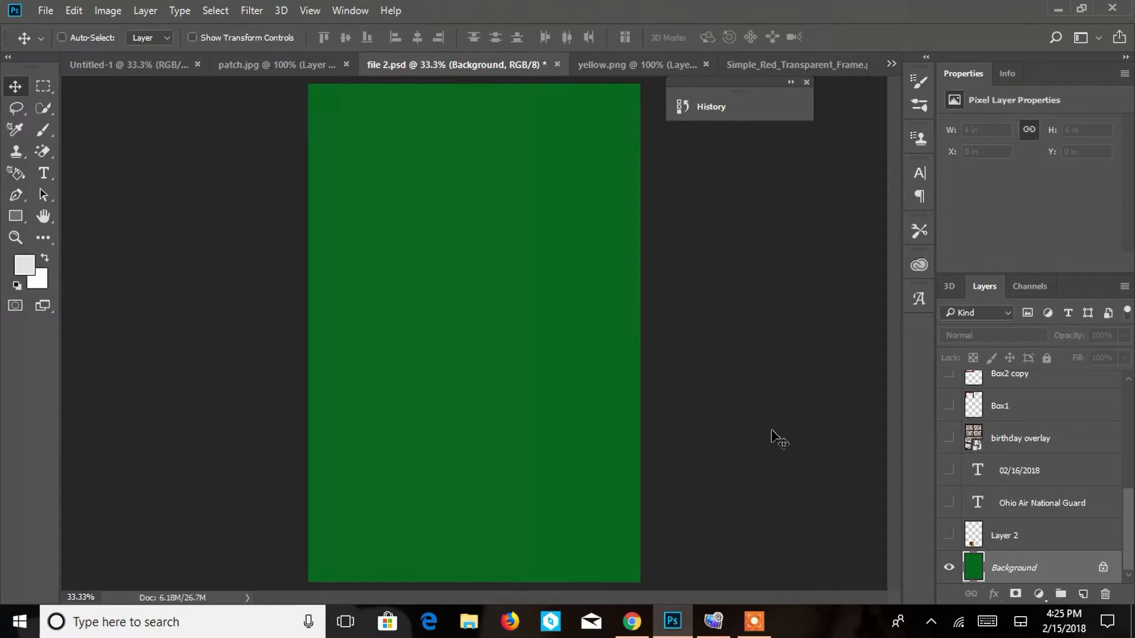
# - Copy yellow.png's wave layer into file 2.psd, scaled to 2×1.5 in at the bottom-left
pyautogui.click(665, 67)
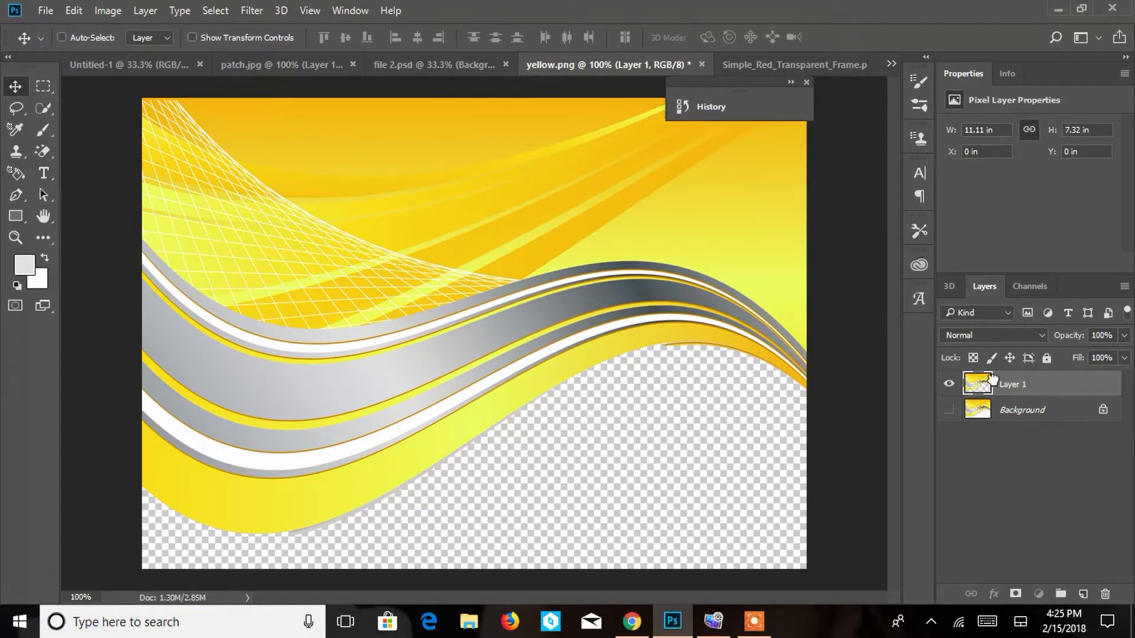
pyautogui.moveTo(1049, 400); pyautogui.dragTo(464, 332)
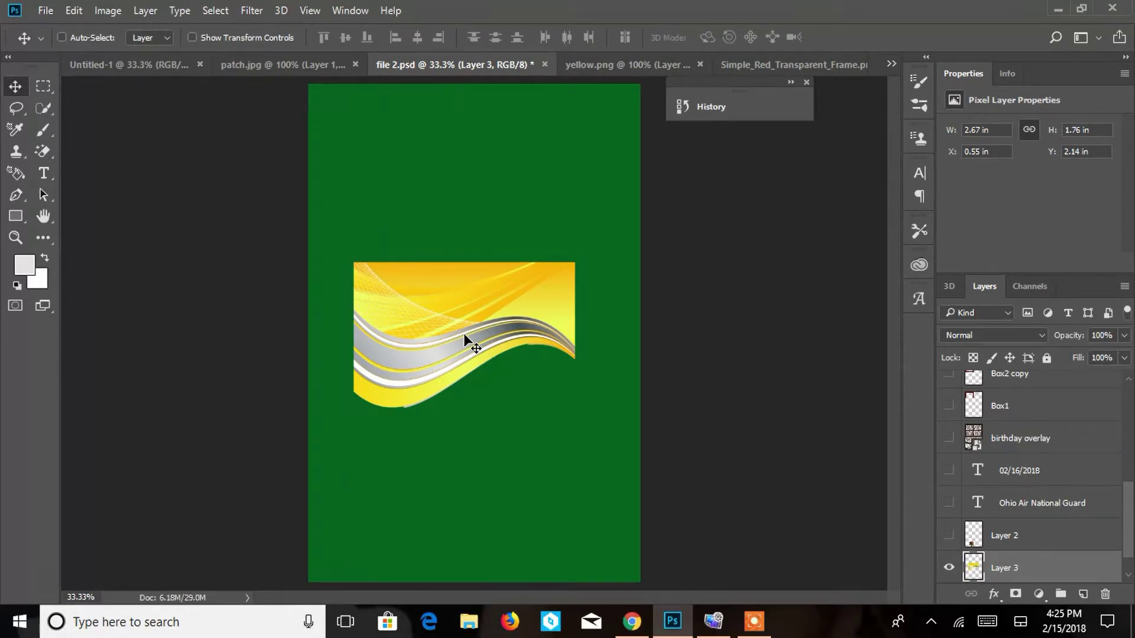
pyautogui.moveTo(463, 334); pyautogui.dragTo(424, 516)
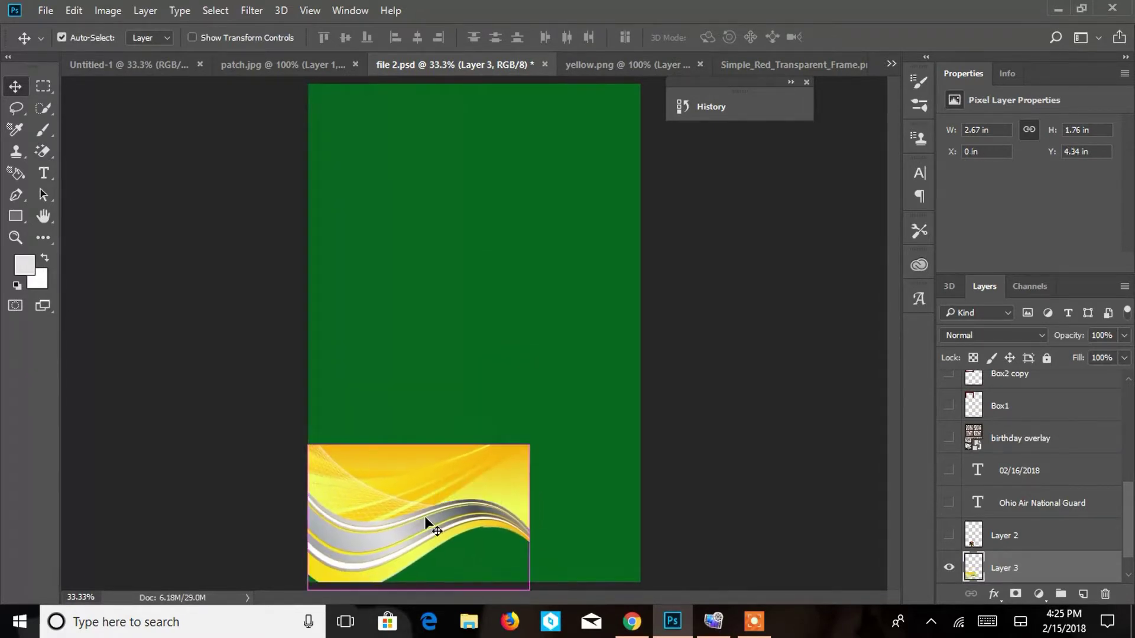
pyautogui.hotkey('ctrl', 't')
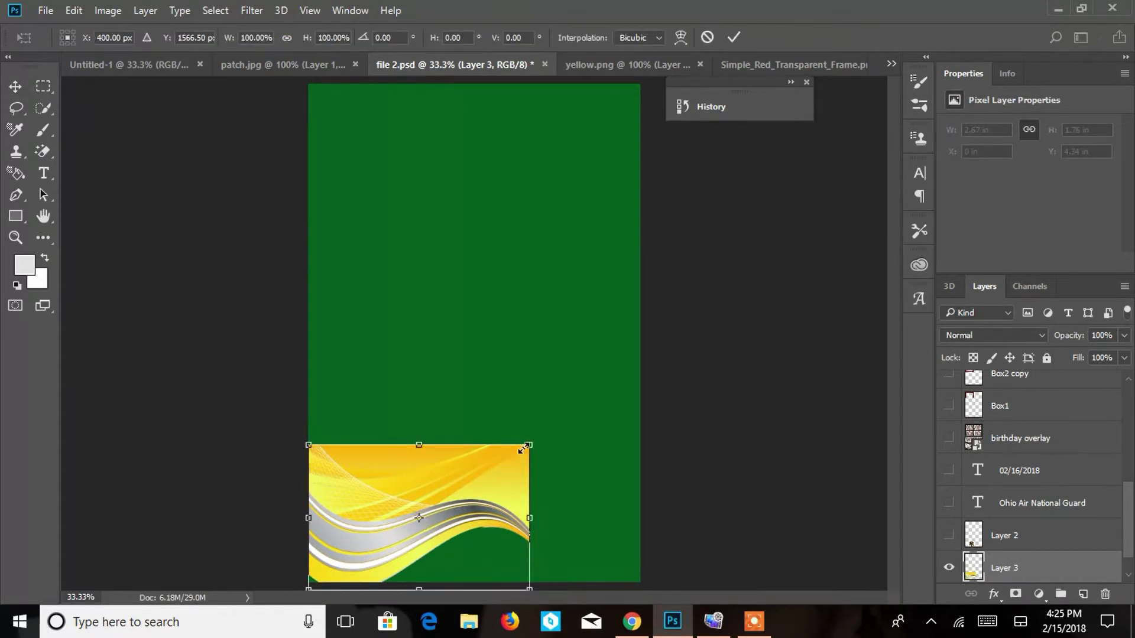
pyautogui.moveTo(529, 445); pyautogui.dragTo(472, 471)
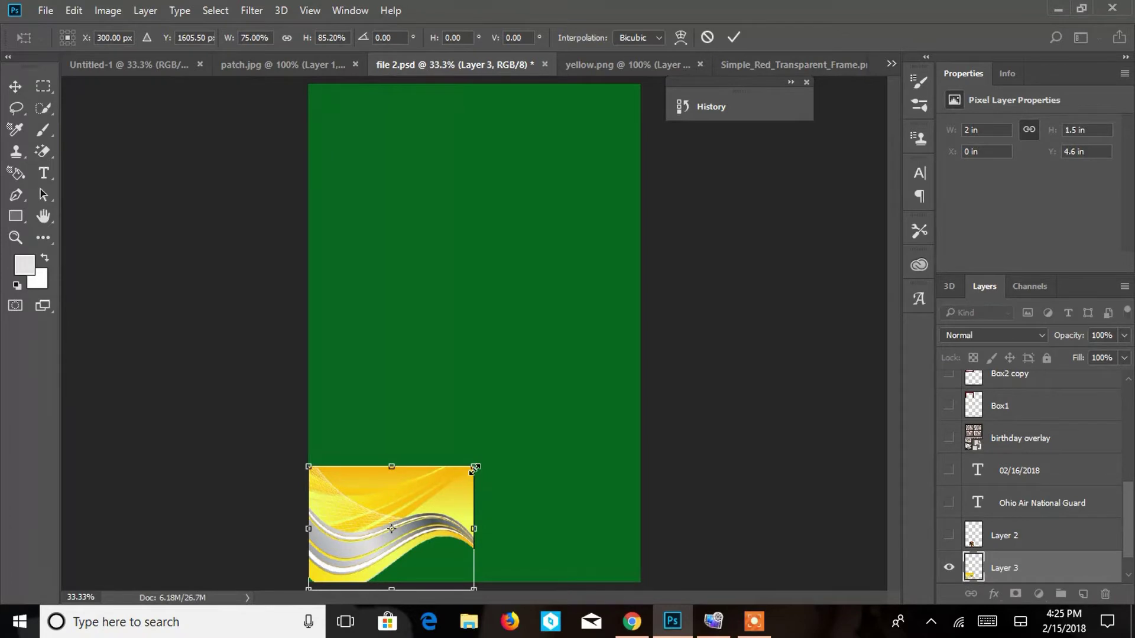
pyautogui.press('Return')
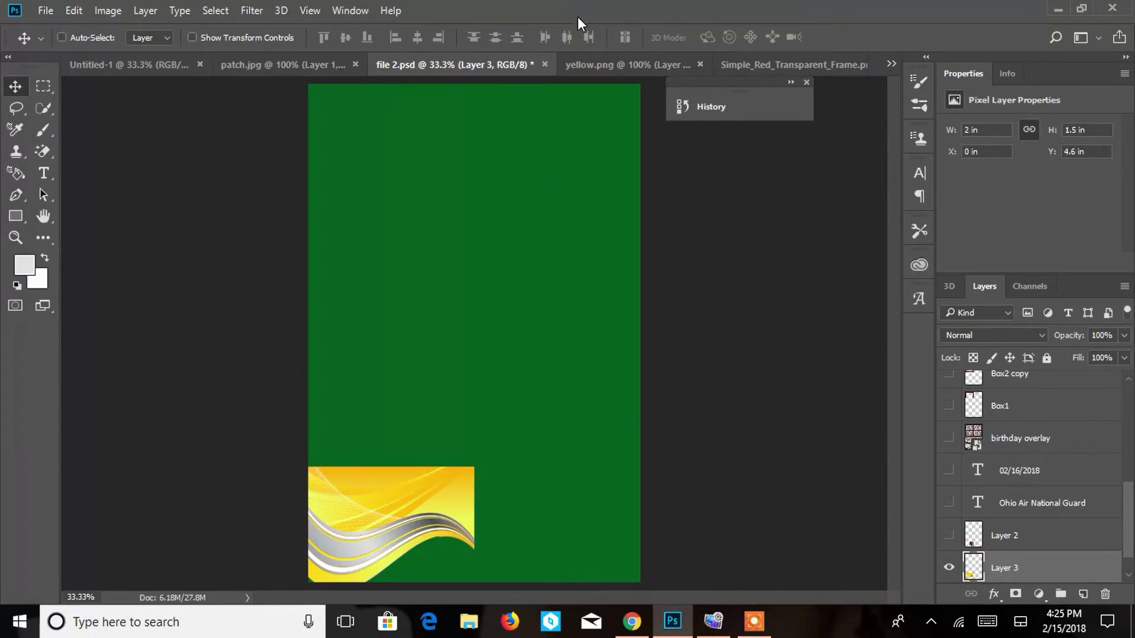
# - In patch.jpg, briefly show the Background layer behind the patch, then hide it again
pyautogui.click(277, 65)
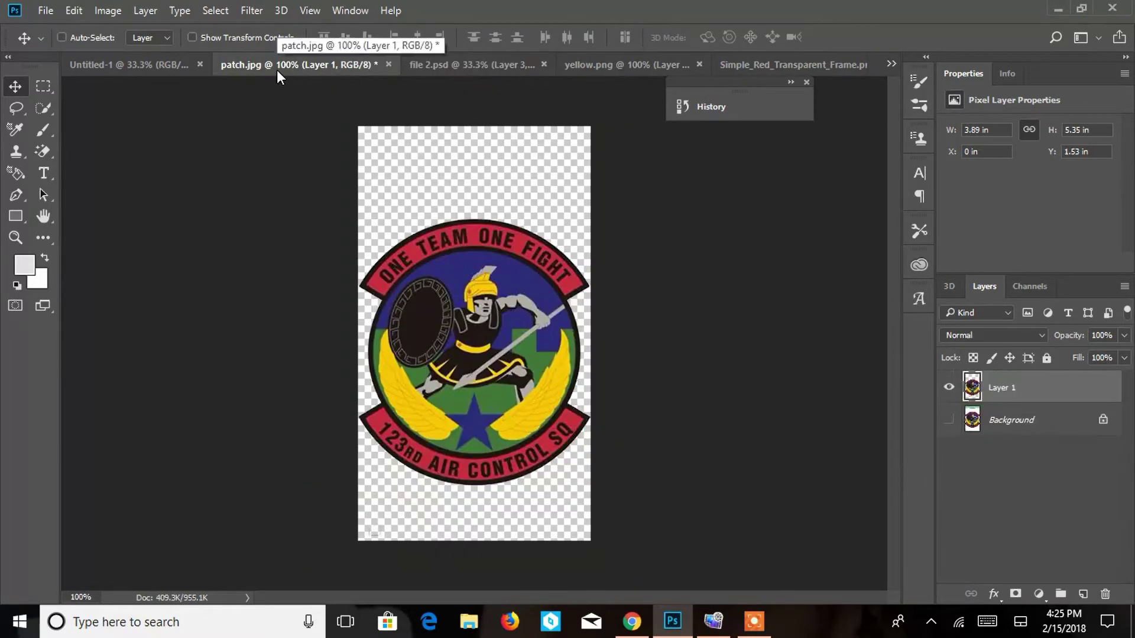
pyautogui.click(980, 423)
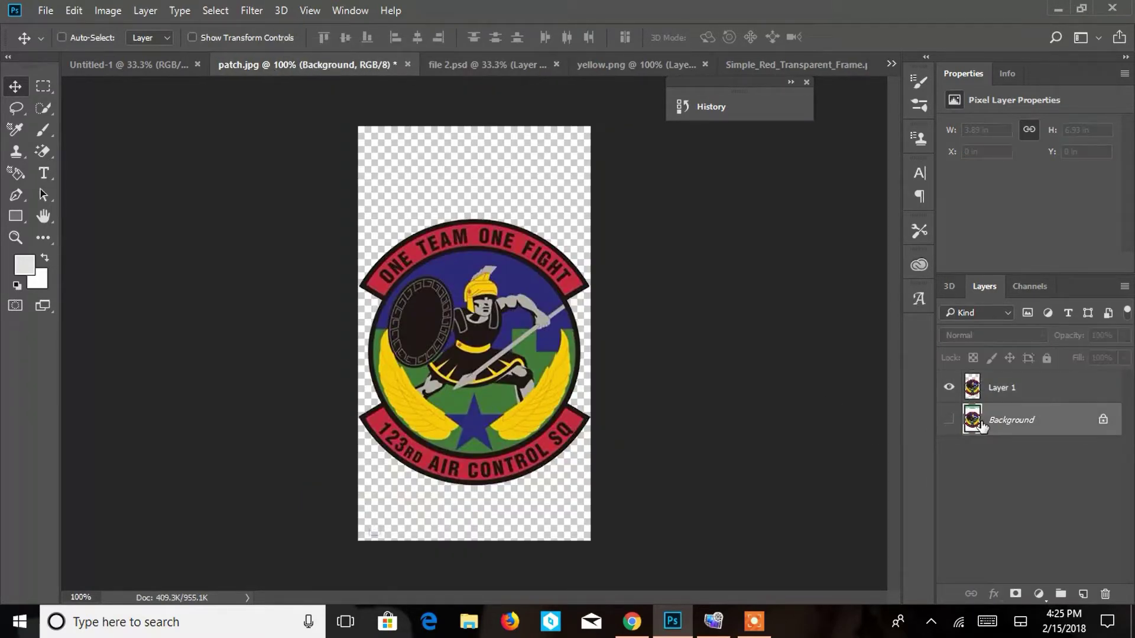
pyautogui.click(948, 420)
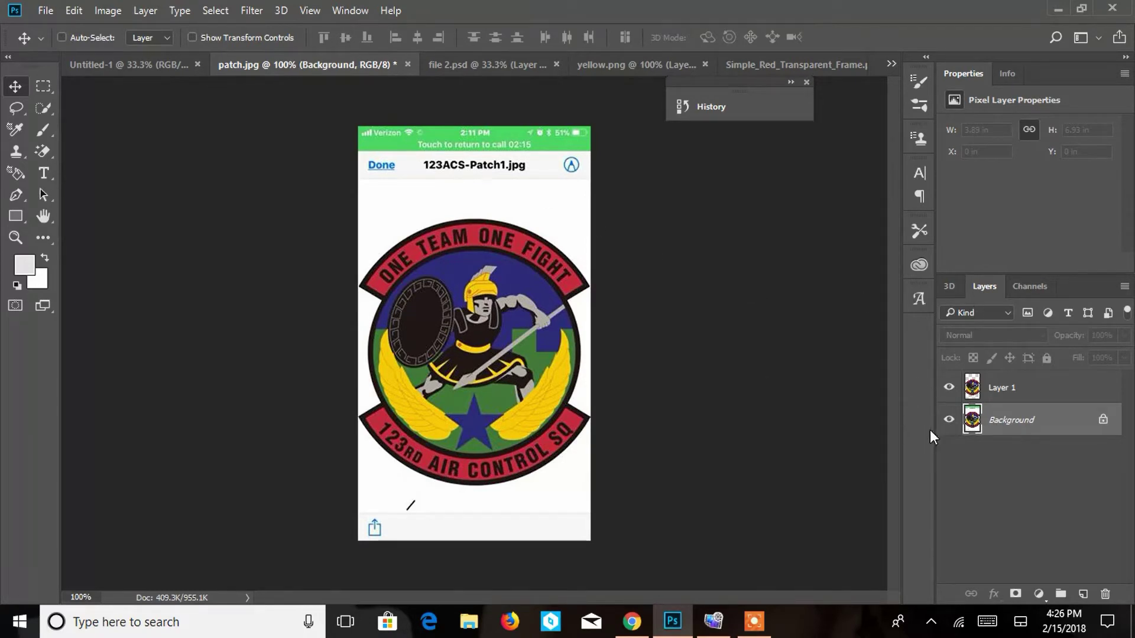
pyautogui.click(949, 420)
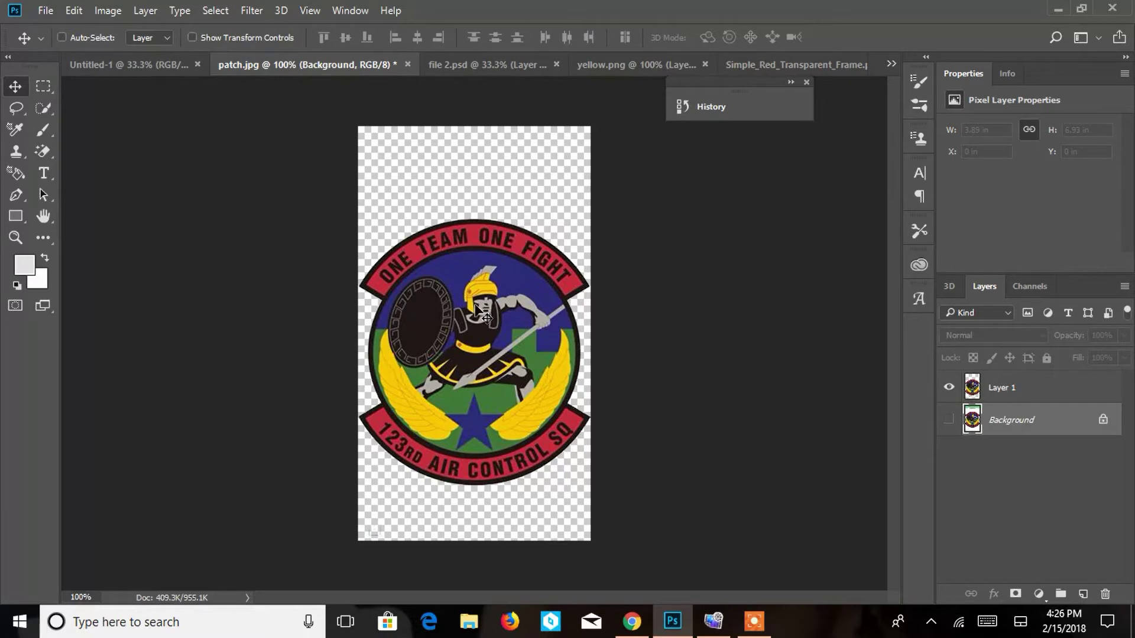
# - Copy the patch layer into file 2.psd, delete the duplicate Layer 4, and show Layer 2
pyautogui.click(1041, 393)
pyautogui.moveTo(1041, 392); pyautogui.dragTo(459, 319)
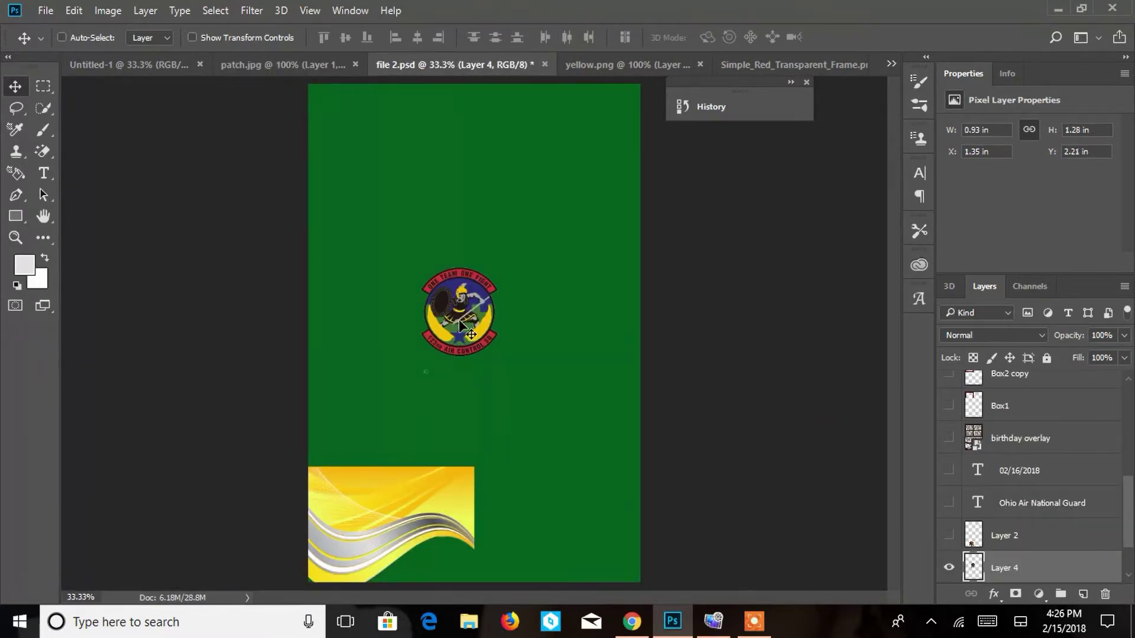
pyautogui.rightClick(458, 320)
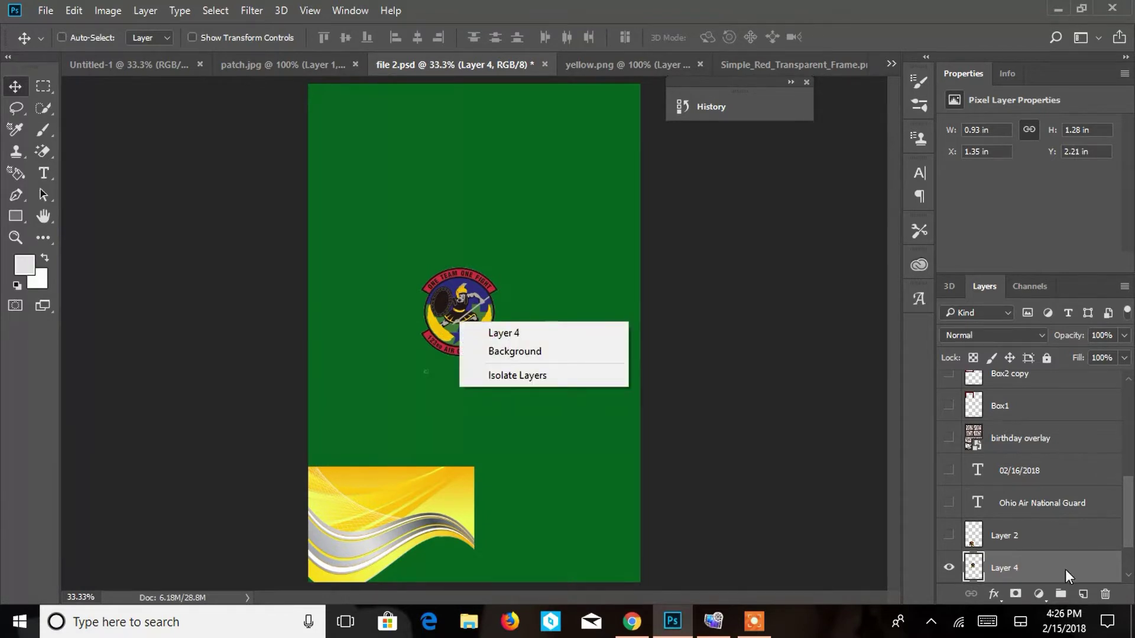
pyautogui.rightClick(1039, 561)
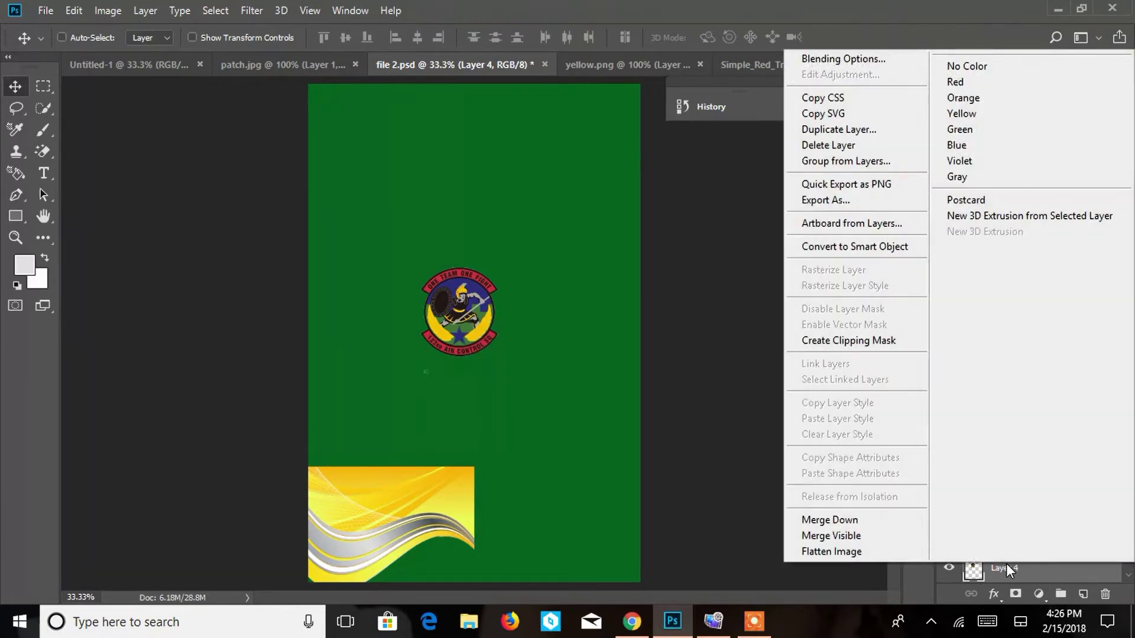
pyautogui.click(878, 146)
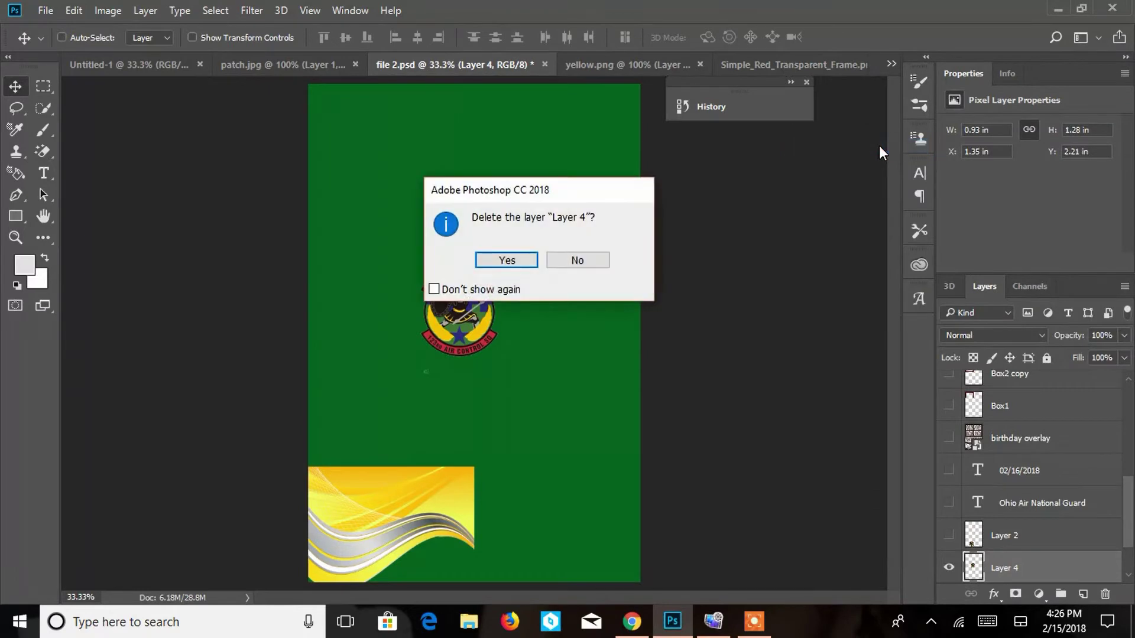
pyautogui.press('Return')
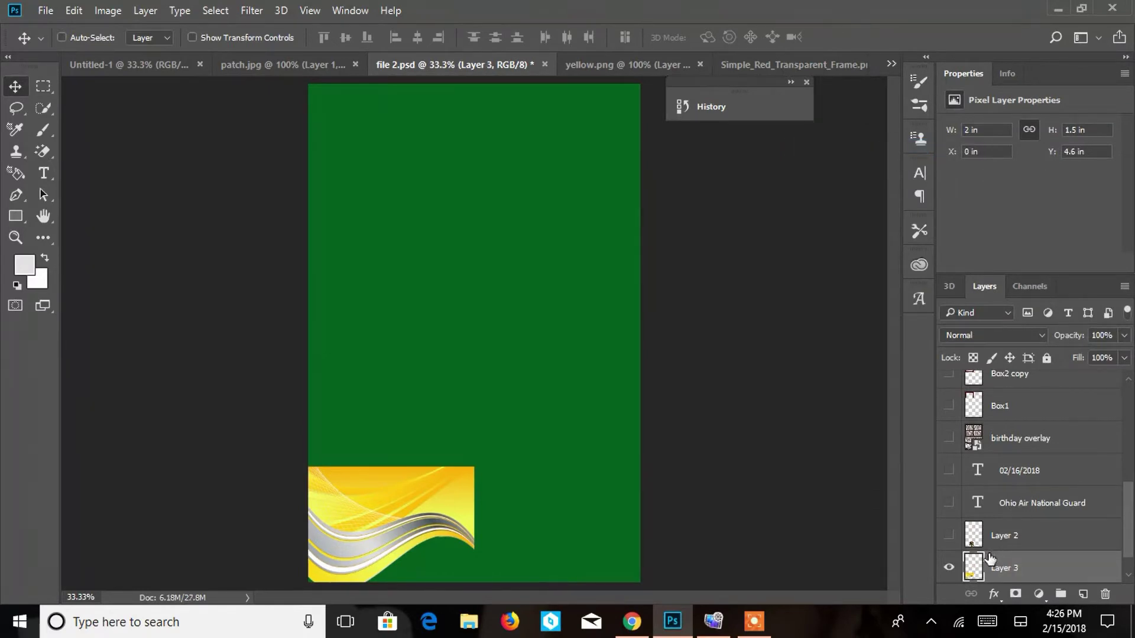
pyautogui.click(948, 536)
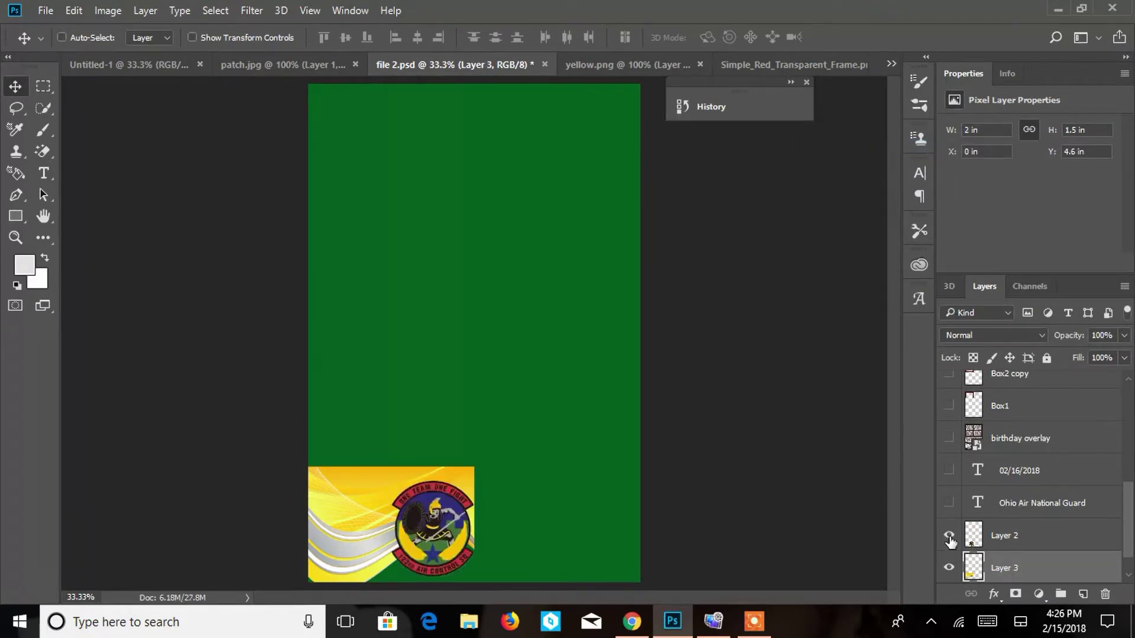
# - Start a text layer on the patch with the Type tool, then erase the stray letters
pyautogui.click(43, 178)
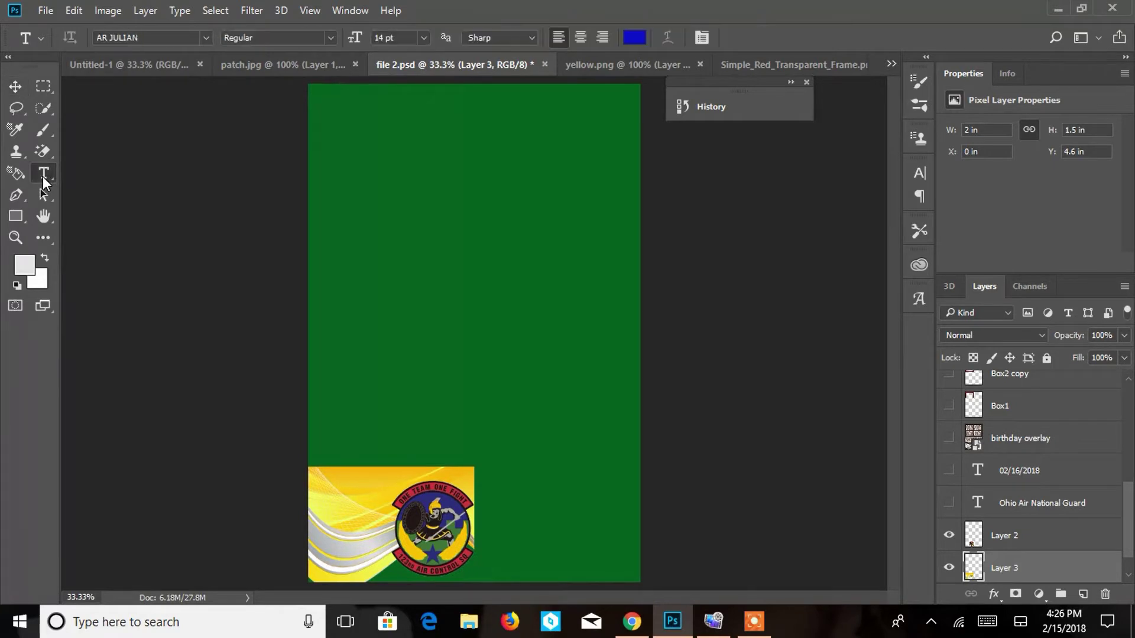
pyautogui.click(316, 491)
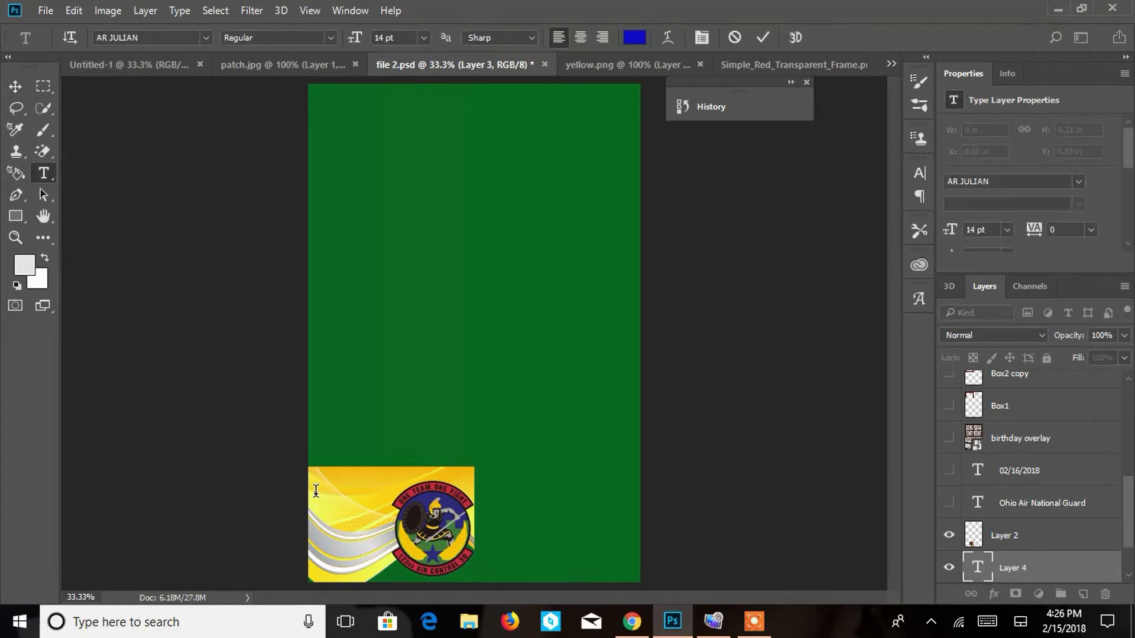
pyautogui.write('KXCMZK')
pyautogui.press('BackSpace')
pyautogui.press('BackSpace')
pyautogui.press('BackSpace')
pyautogui.press('BackSpace')
pyautogui.press('BackSpace')
pyautogui.press('BackSpace')
# - Show the 'Ohio Air National Guard' and '02/16/2018' text layers on the banner
pyautogui.click(949, 503)
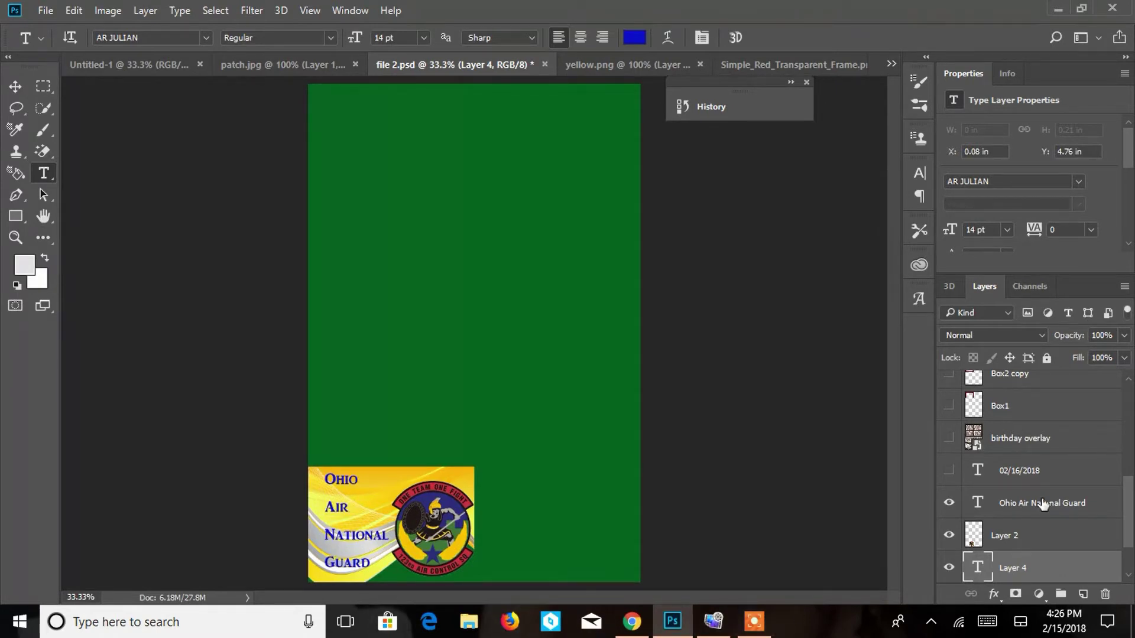
pyautogui.click(949, 471)
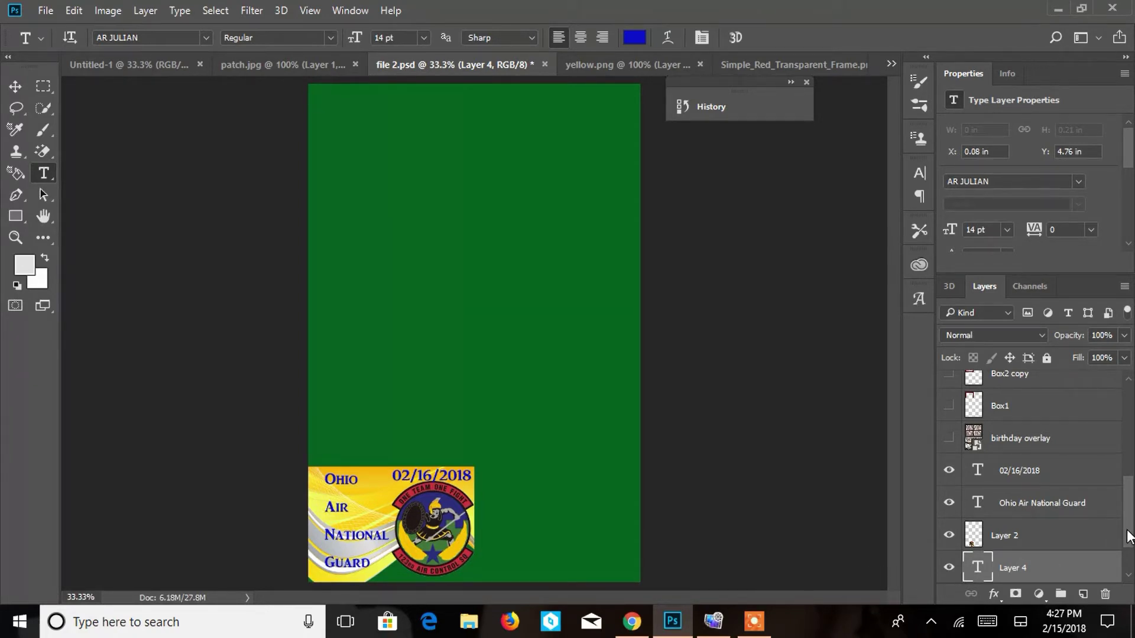
pyautogui.moveTo(1126, 530); pyautogui.dragTo(1132, 507)
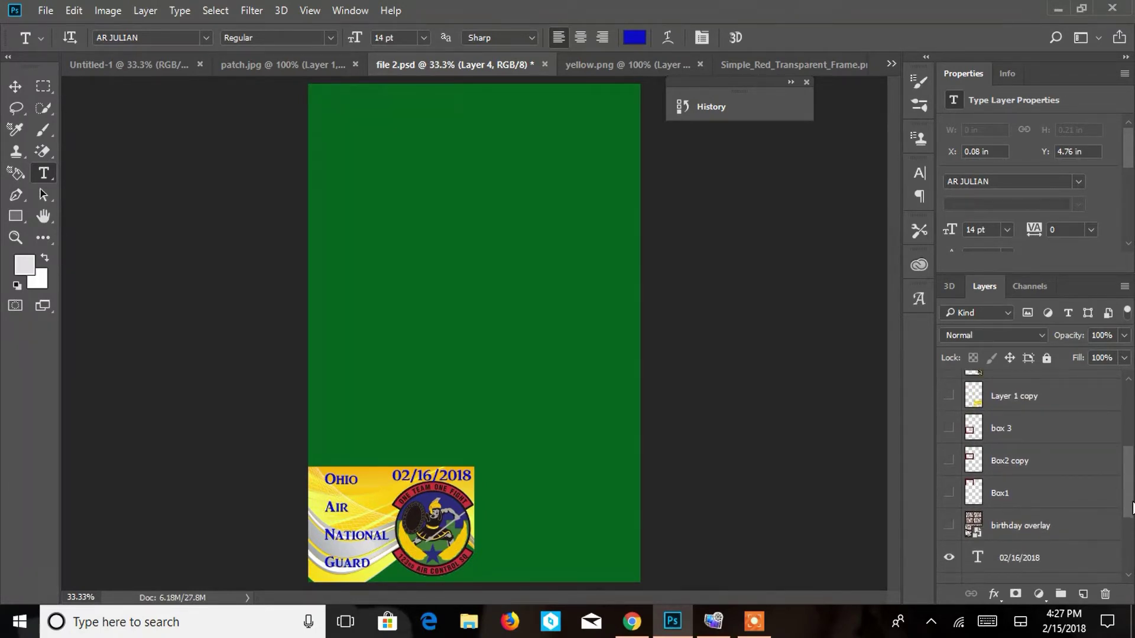
pyautogui.click(950, 526)
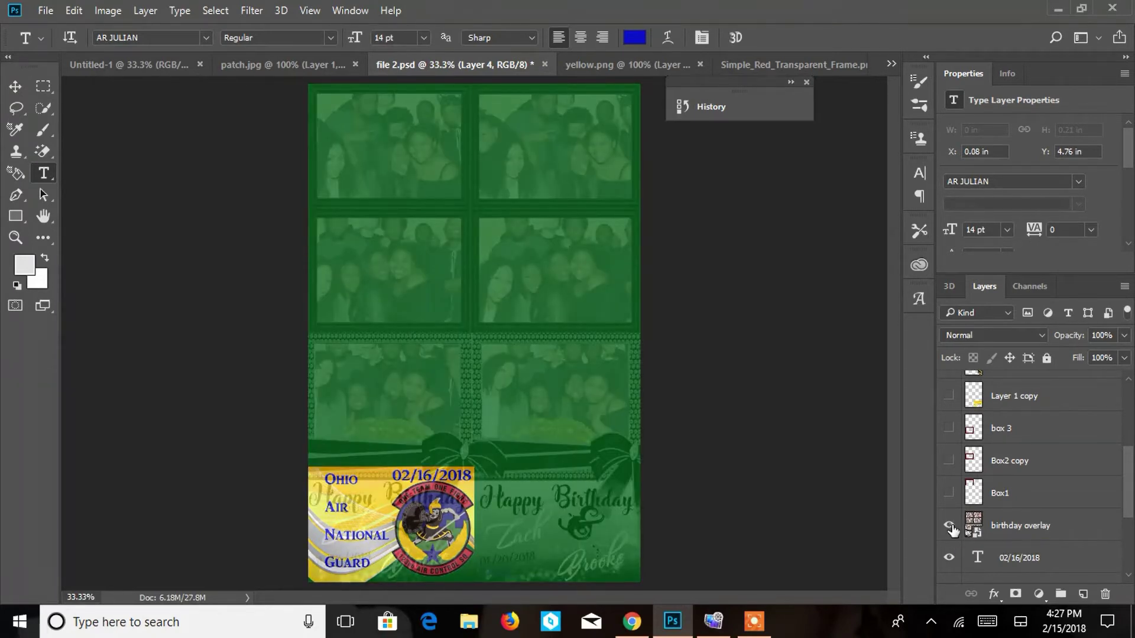
pyautogui.click(950, 526)
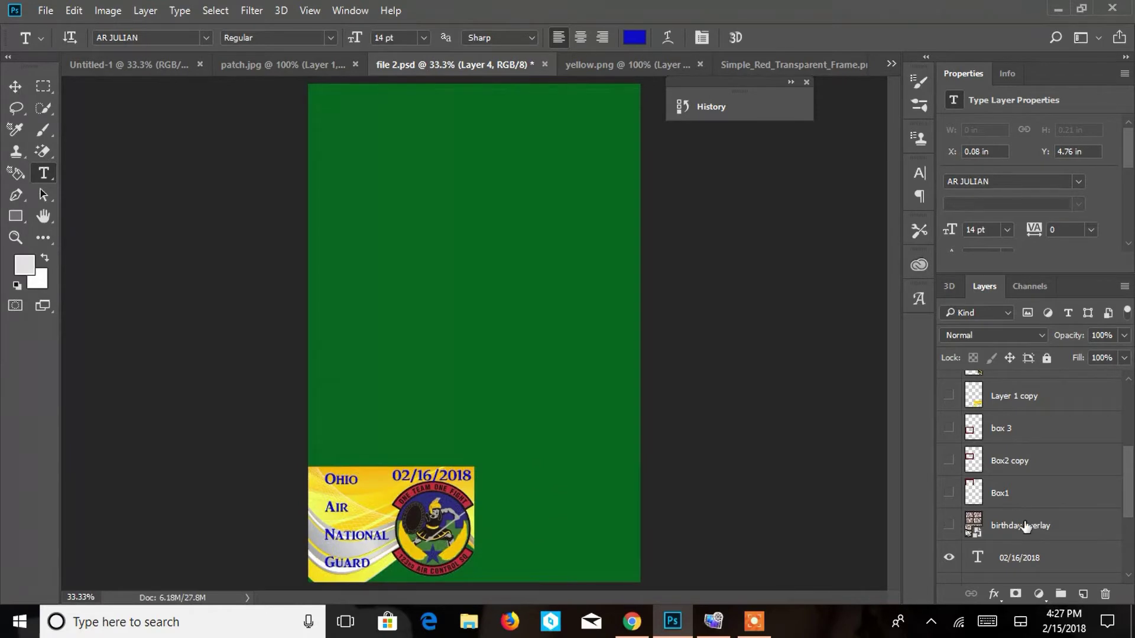
pyautogui.click(948, 526)
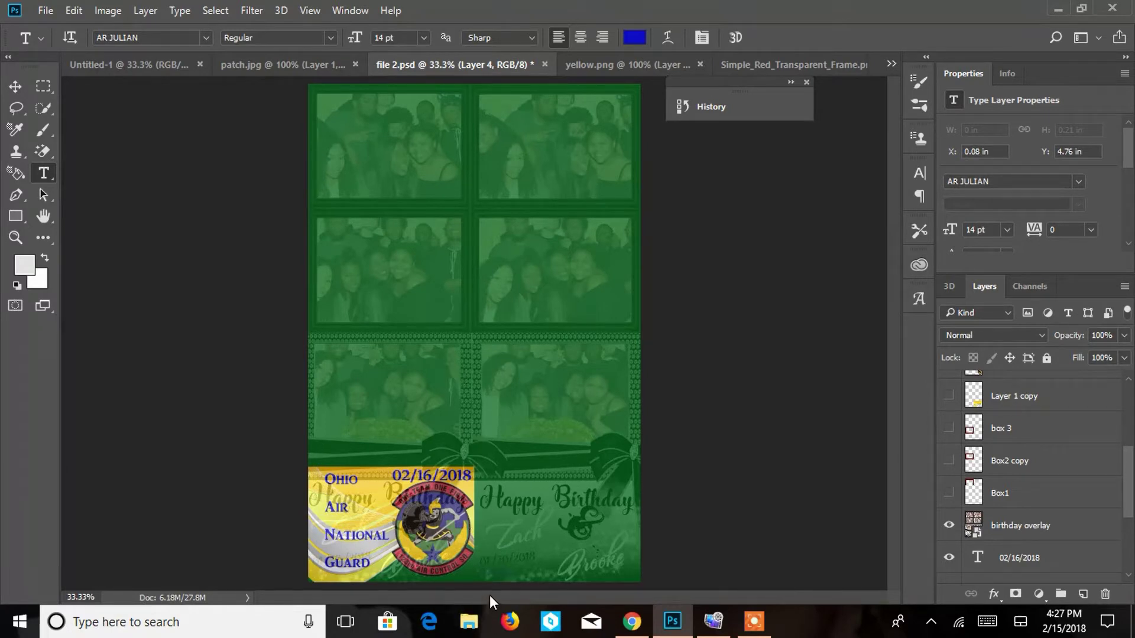
pyautogui.click(1037, 532)
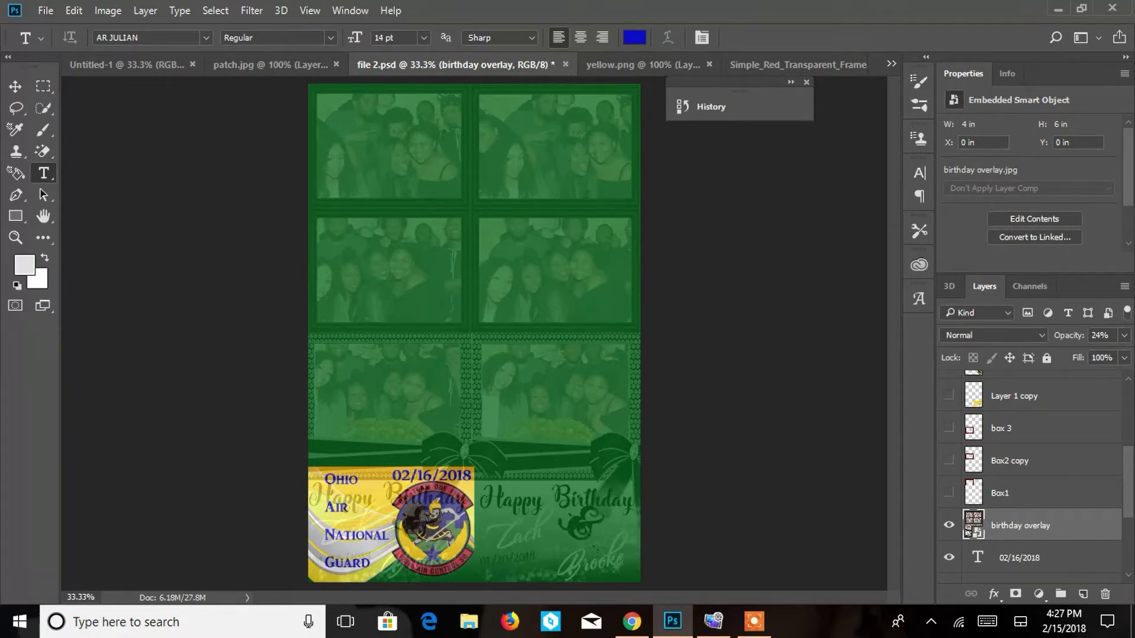
pyautogui.click(949, 526)
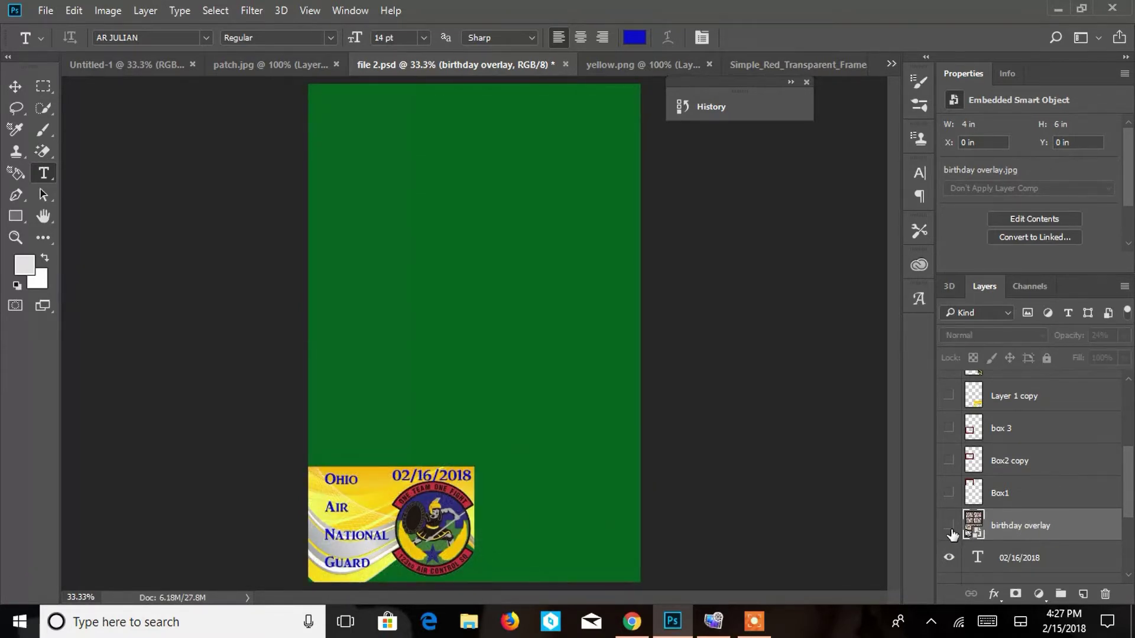
pyautogui.scroll(1, 1125, 486)
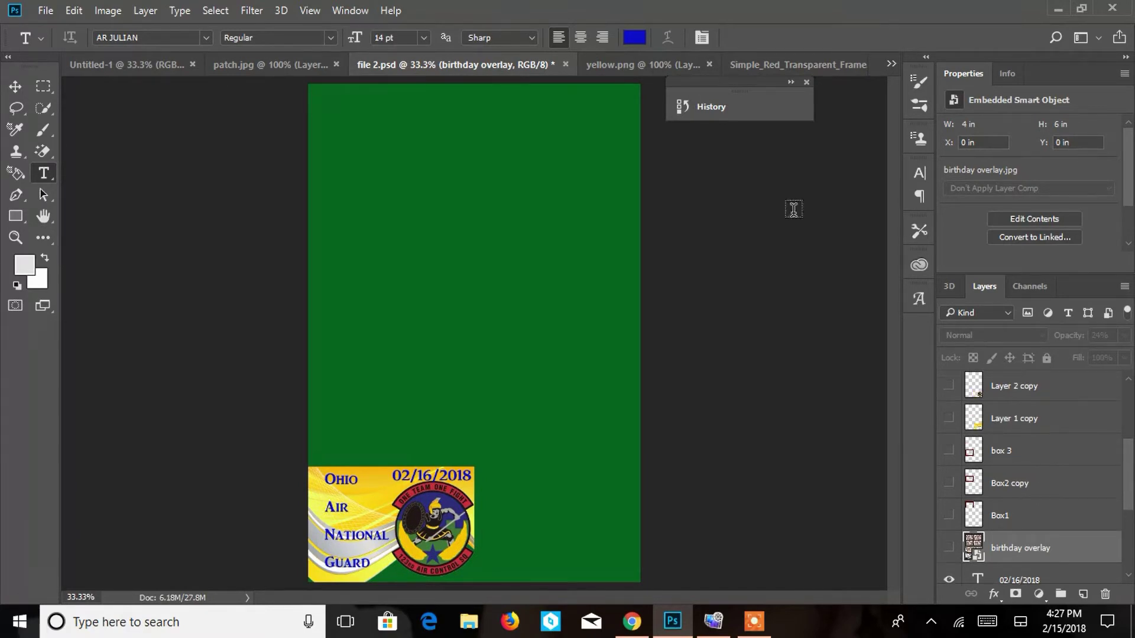
pyautogui.click(800, 64)
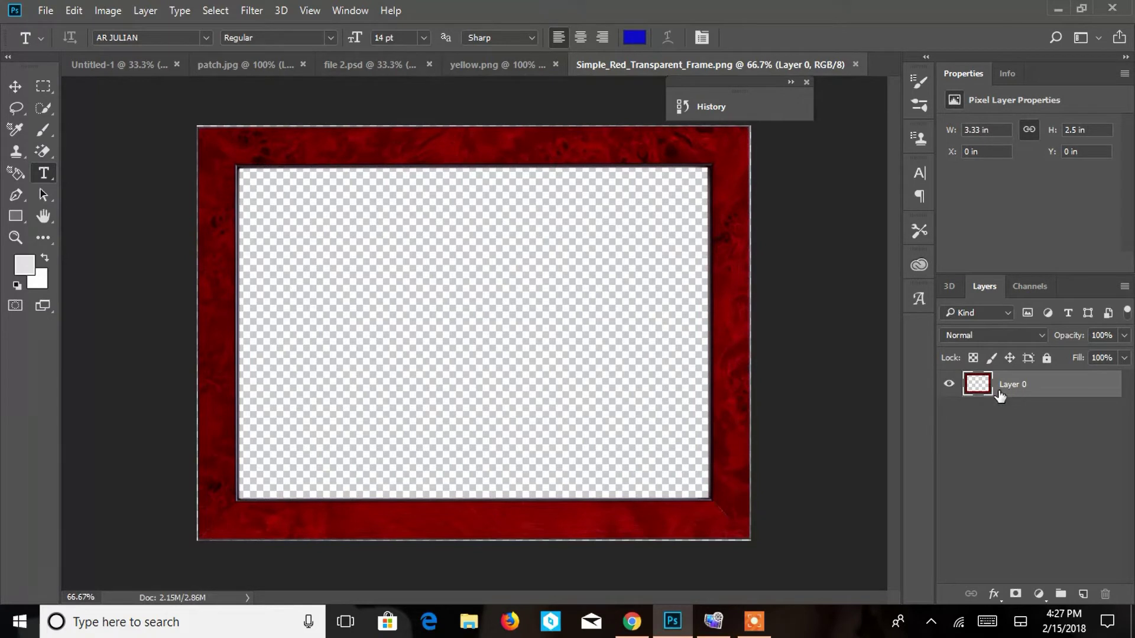
pyautogui.click(378, 62)
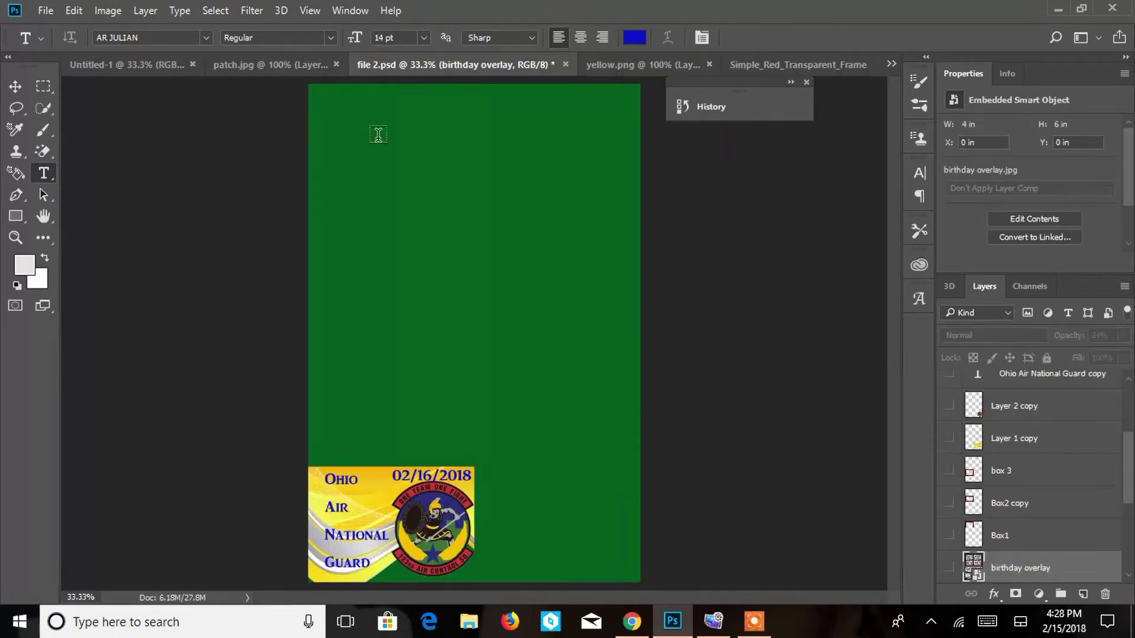
# - Turn on the Box1, Box2 copy and box 3 layers to show three red frames
pyautogui.click(949, 537)
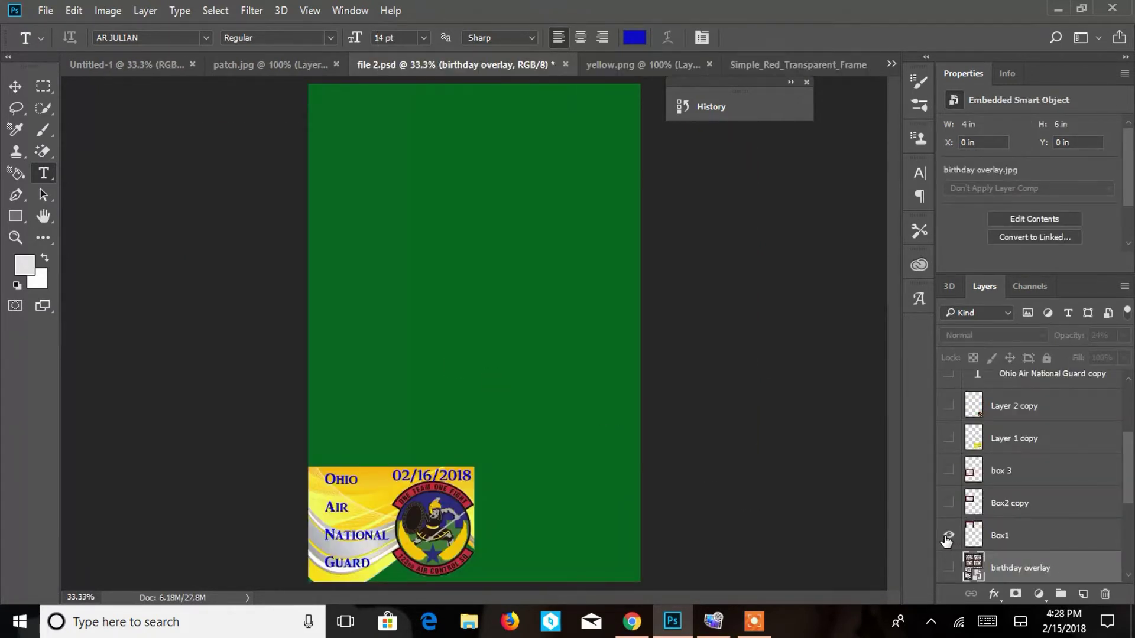
pyautogui.click(949, 503)
pyautogui.click(948, 471)
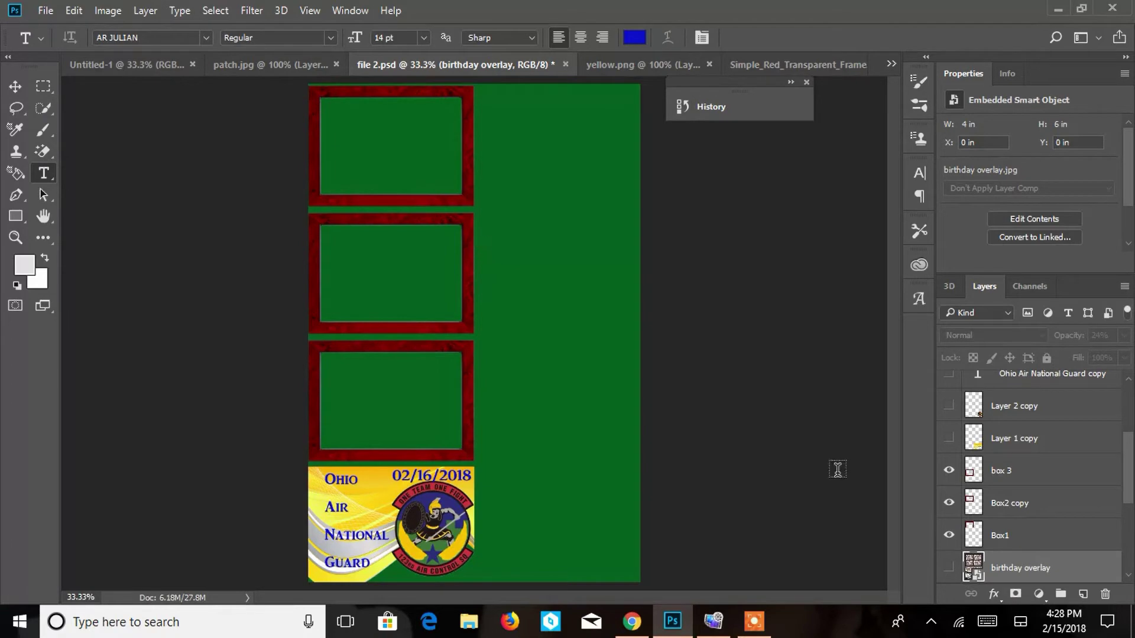
# - Hide the Box2 copy and box 3 frames, leaving only the top Box1 frame visible
pyautogui.rightClick(1008, 534)
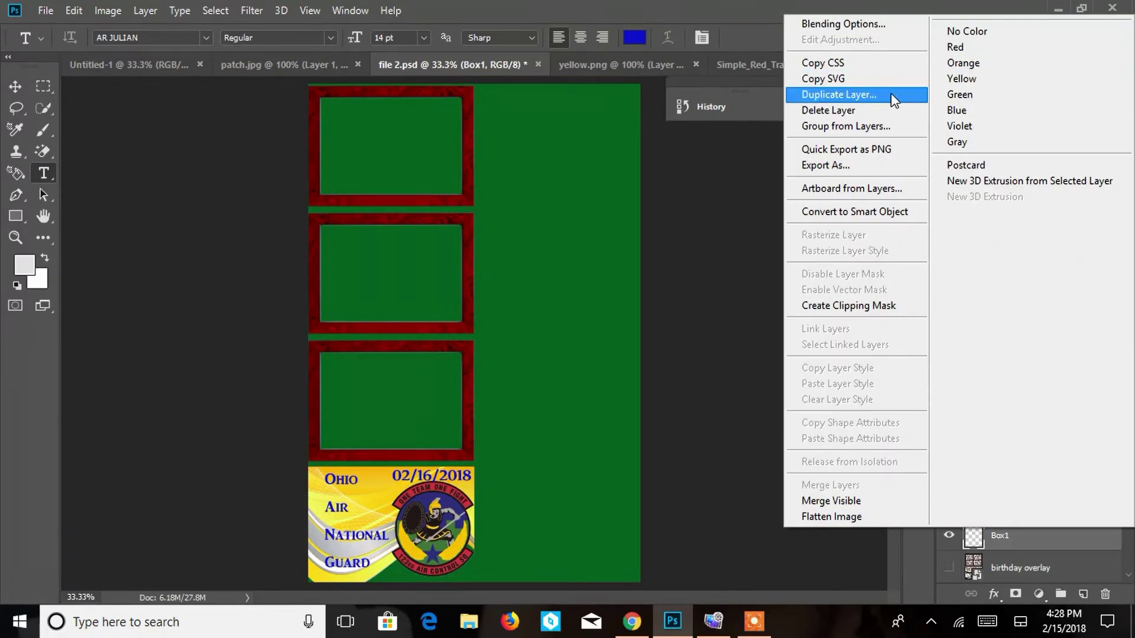
pyautogui.click(694, 520)
pyautogui.click(949, 502)
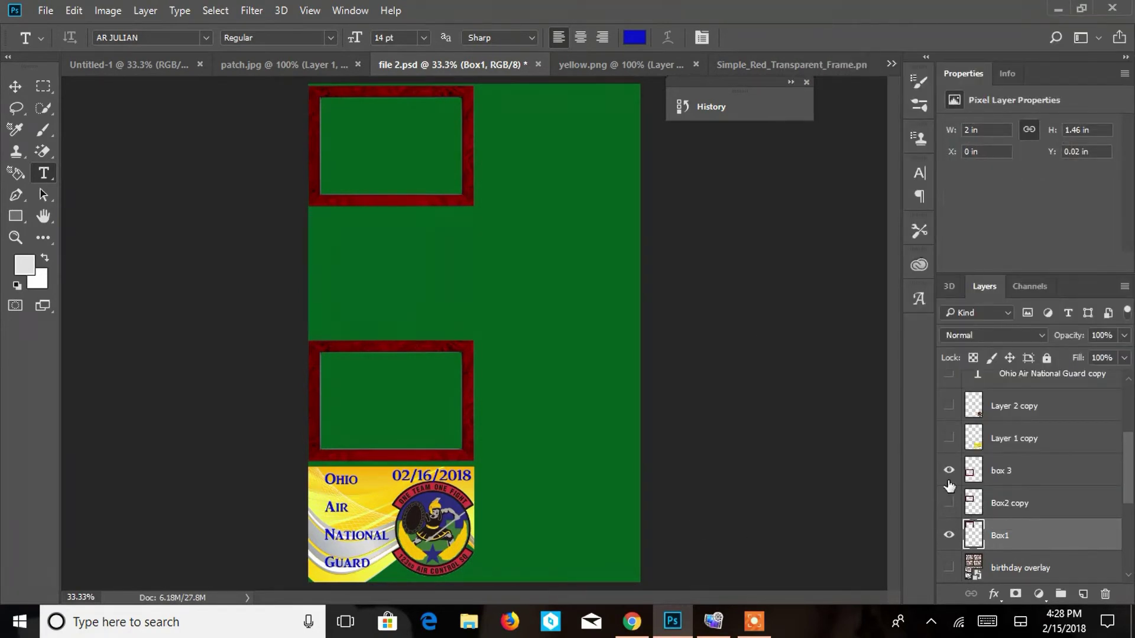
pyautogui.click(949, 471)
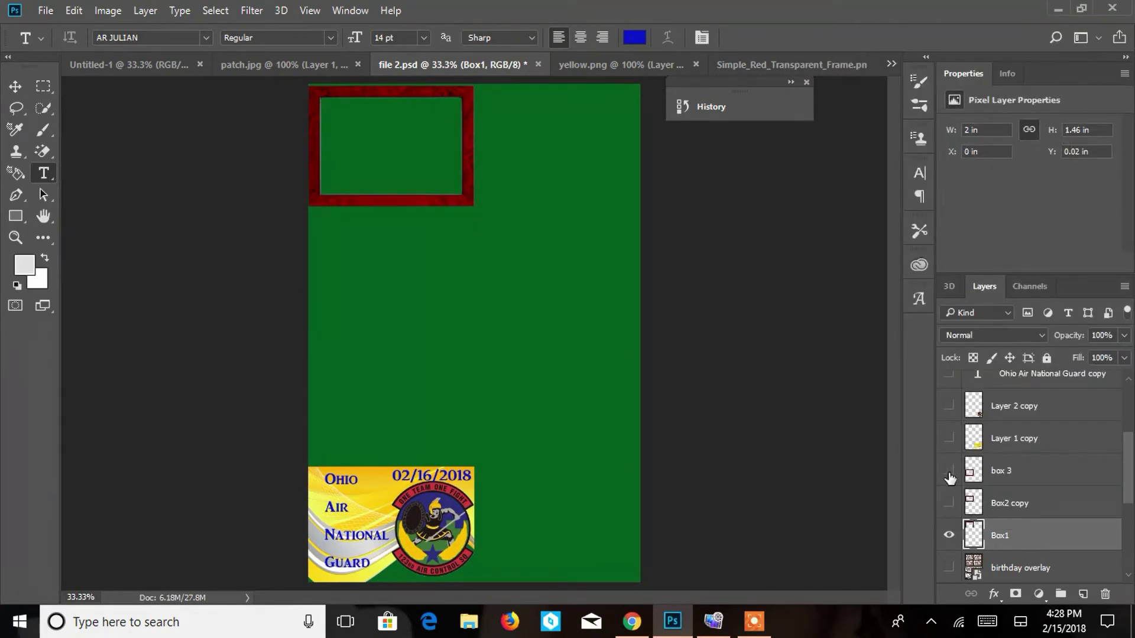
# - Duplicate Box1 as Box1 copy 2, move it down, then delete that duplicate layer
pyautogui.rightClick(1048, 533)
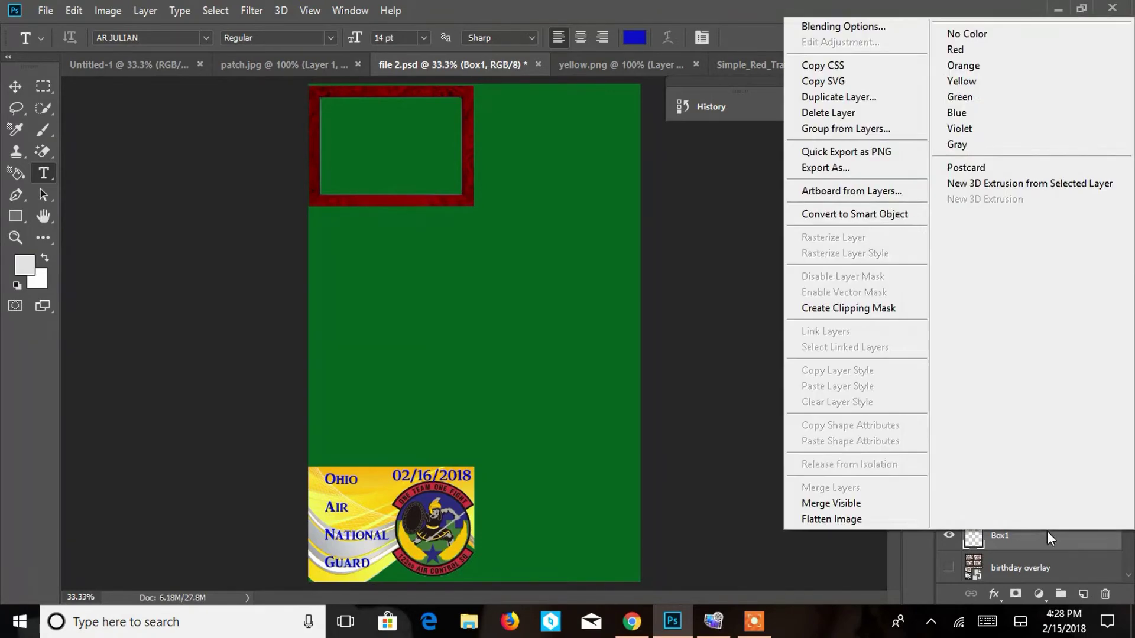
pyautogui.click(868, 100)
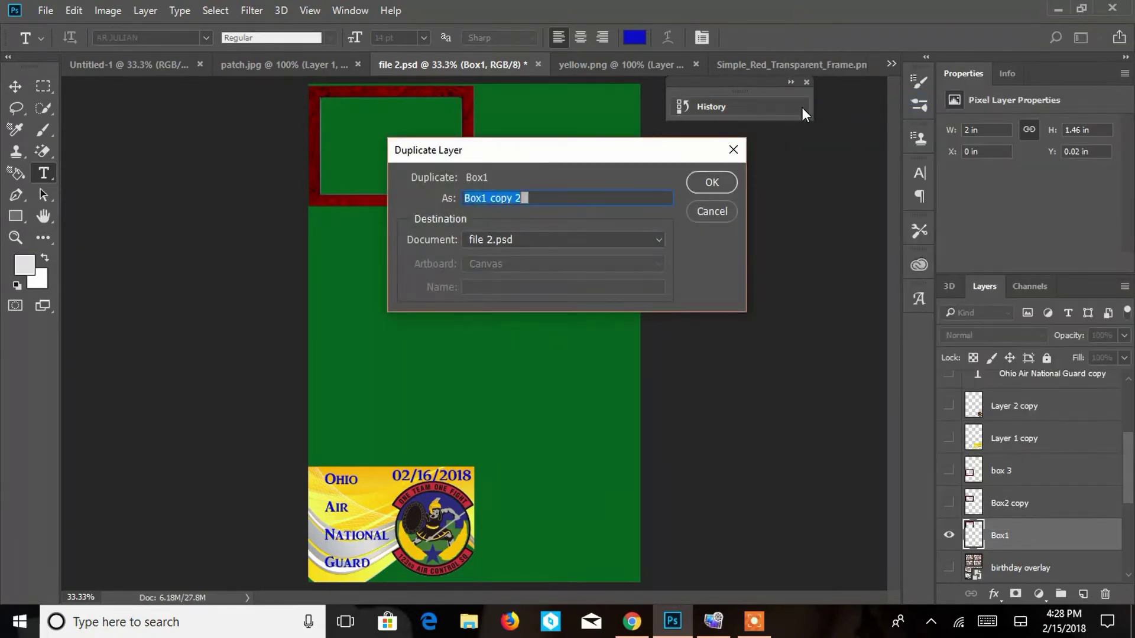
pyautogui.click(711, 182)
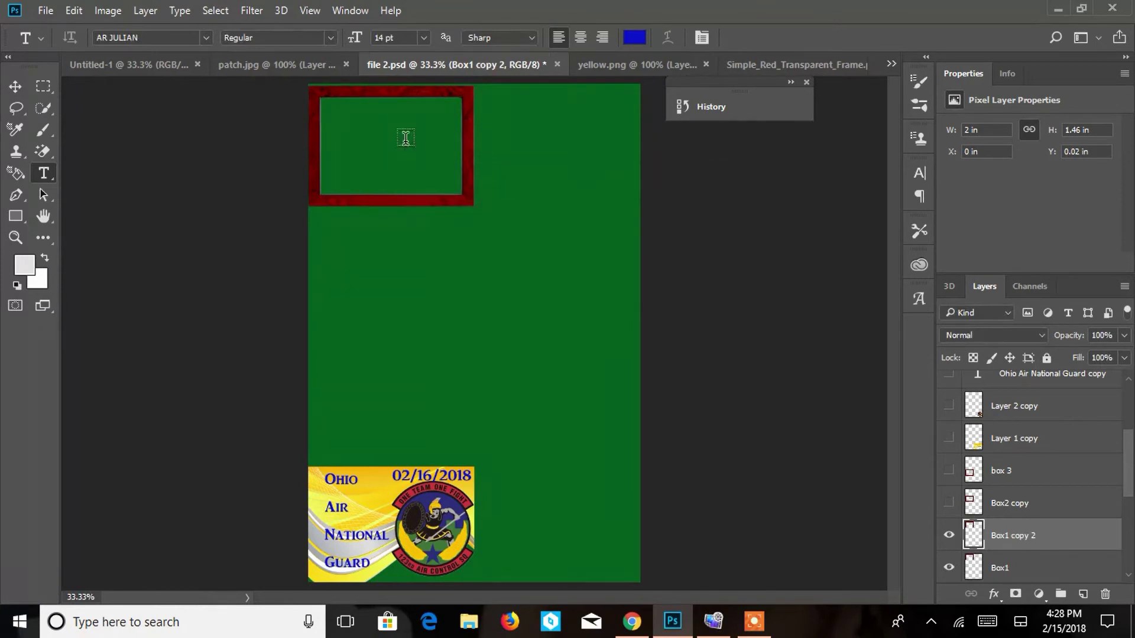
pyautogui.click(15, 87)
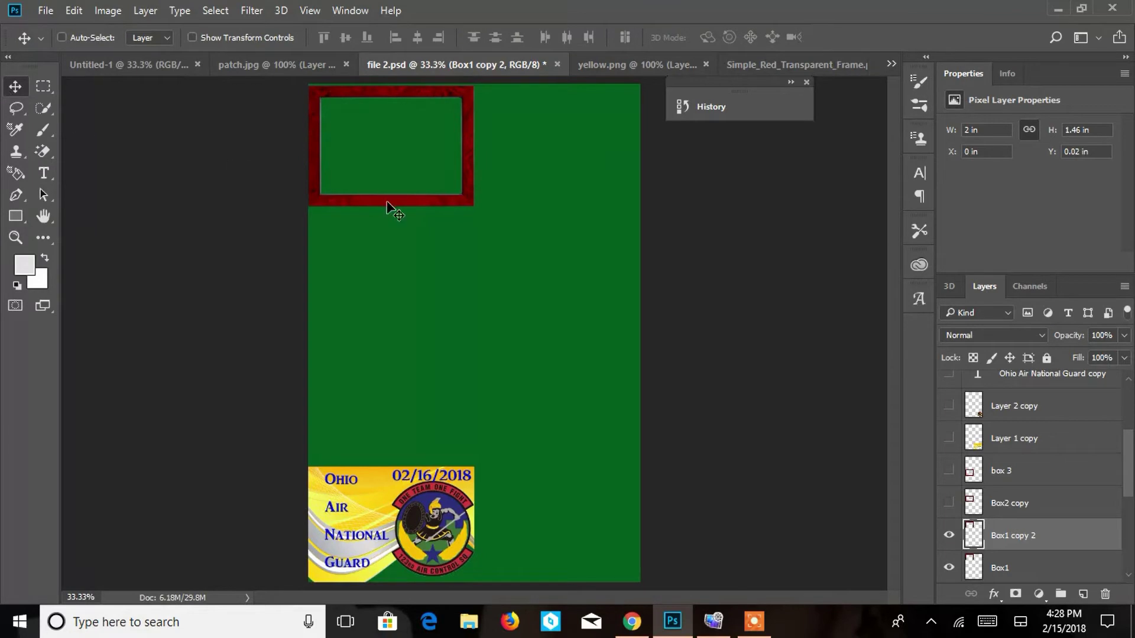
pyautogui.moveTo(387, 203); pyautogui.dragTo(373, 340)
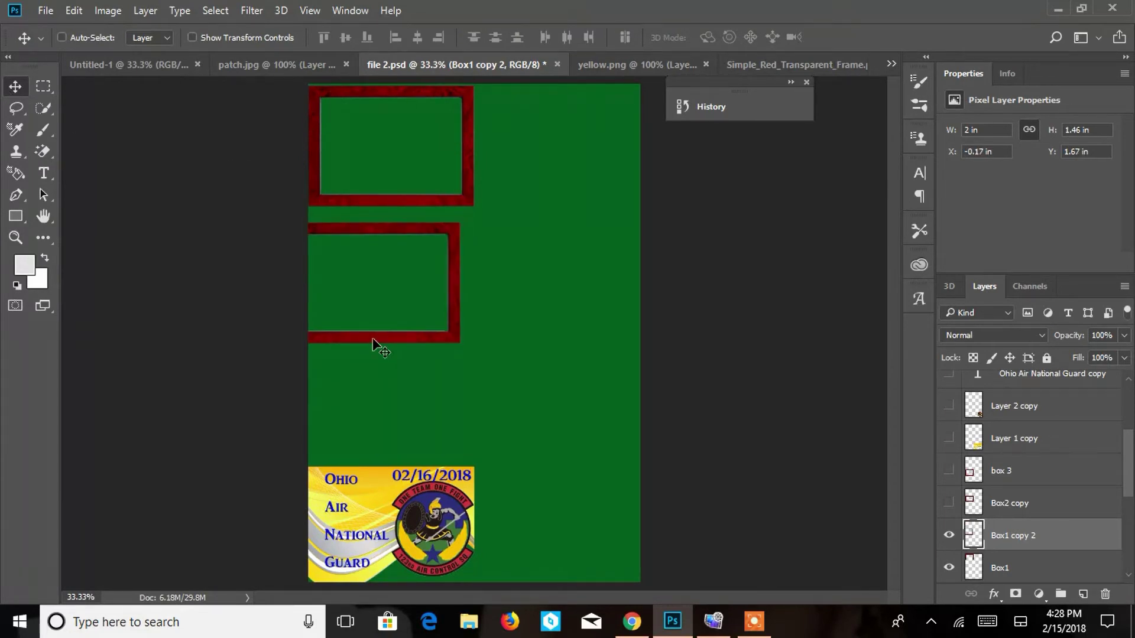
pyautogui.rightClick(1000, 537)
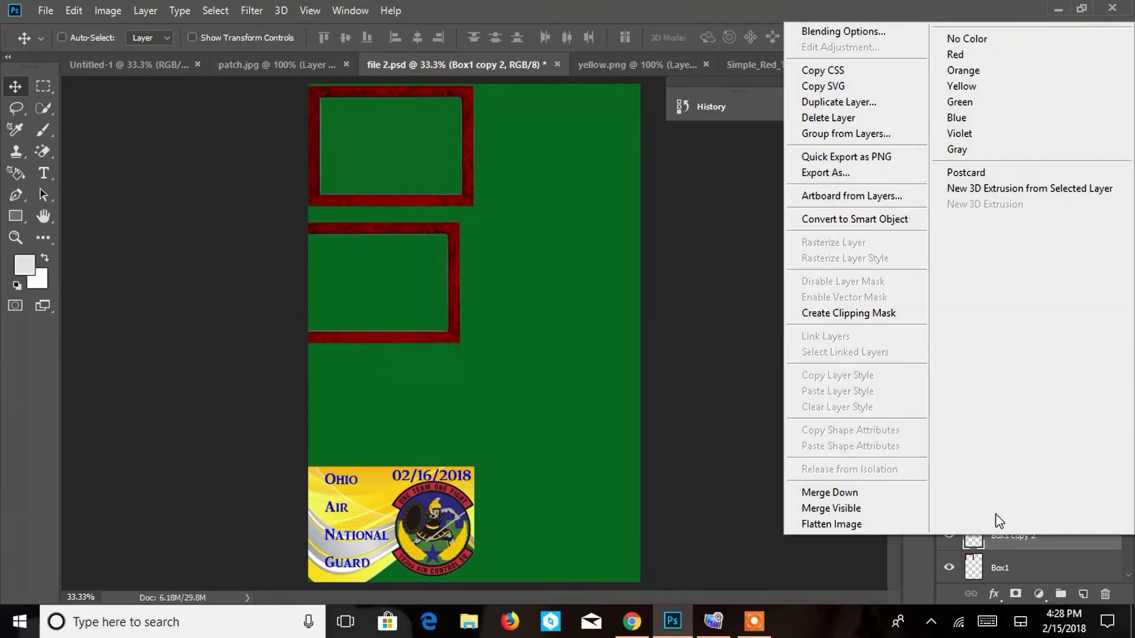
pyautogui.click(866, 112)
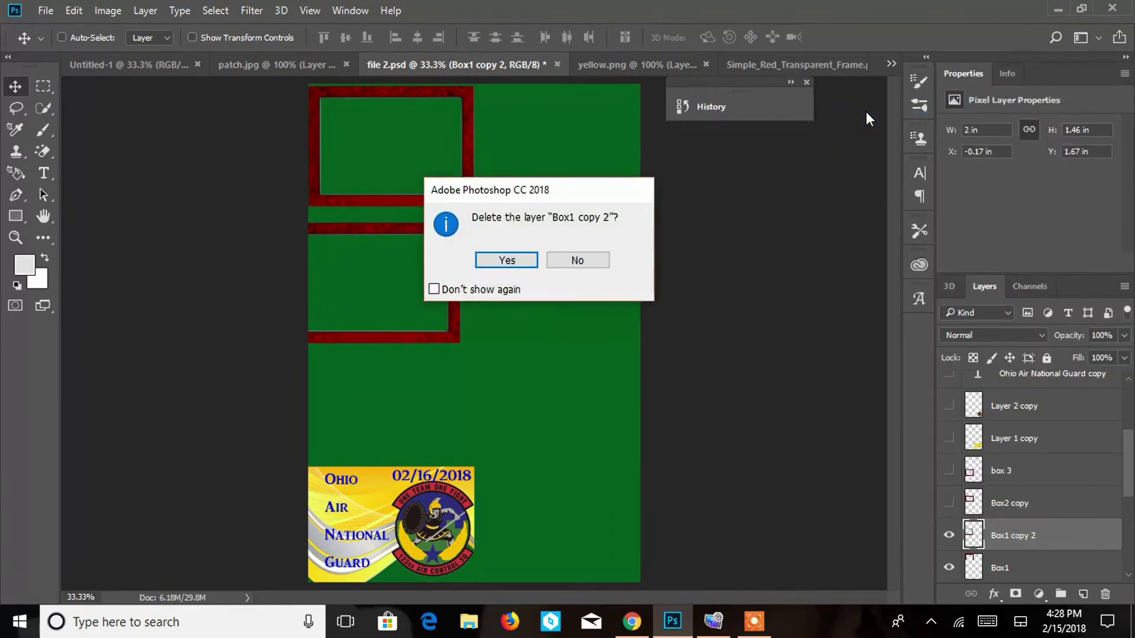
pyautogui.press('Return')
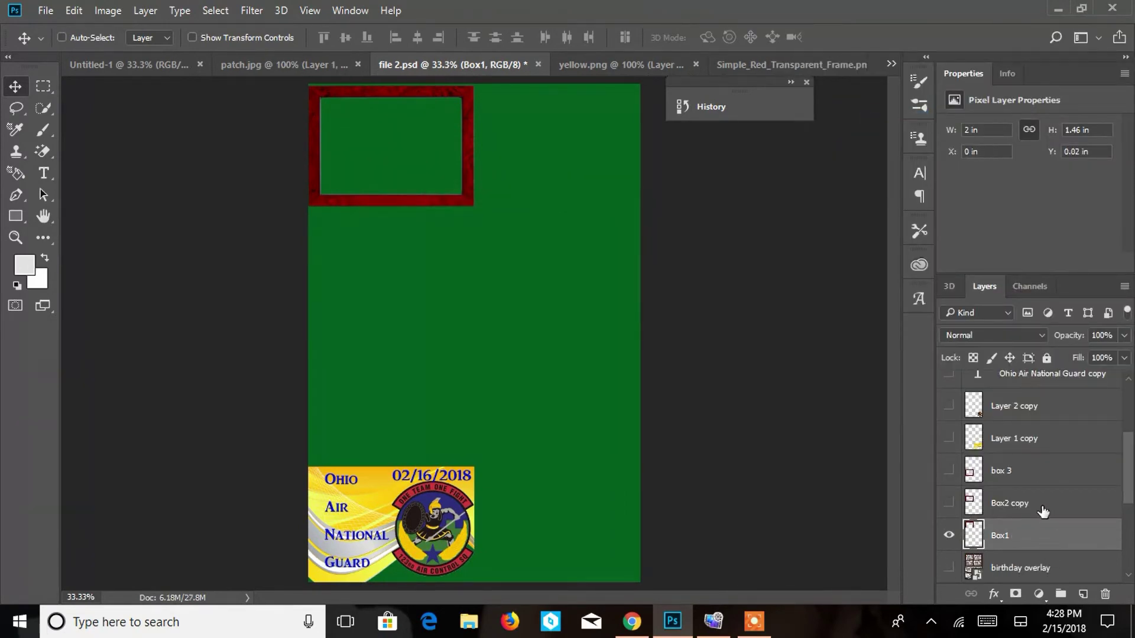
# - Show the Box2 copy and box 3 frames again below the top frame
pyautogui.click(1043, 512)
pyautogui.click(948, 504)
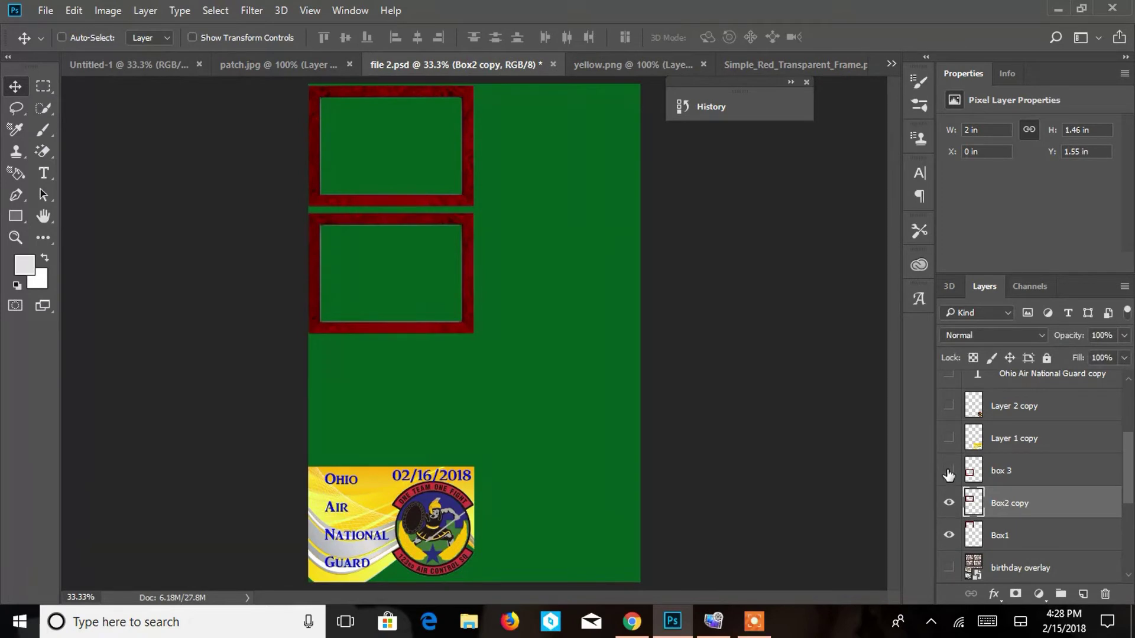
pyautogui.click(948, 472)
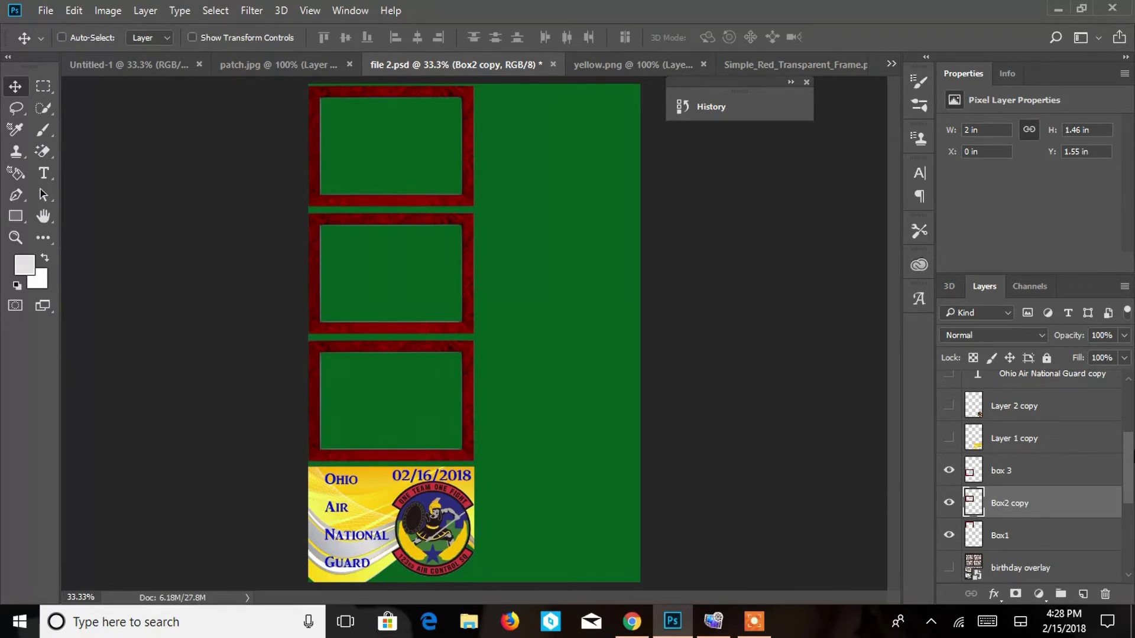
pyautogui.moveTo(1128, 460); pyautogui.dragTo(1128, 462)
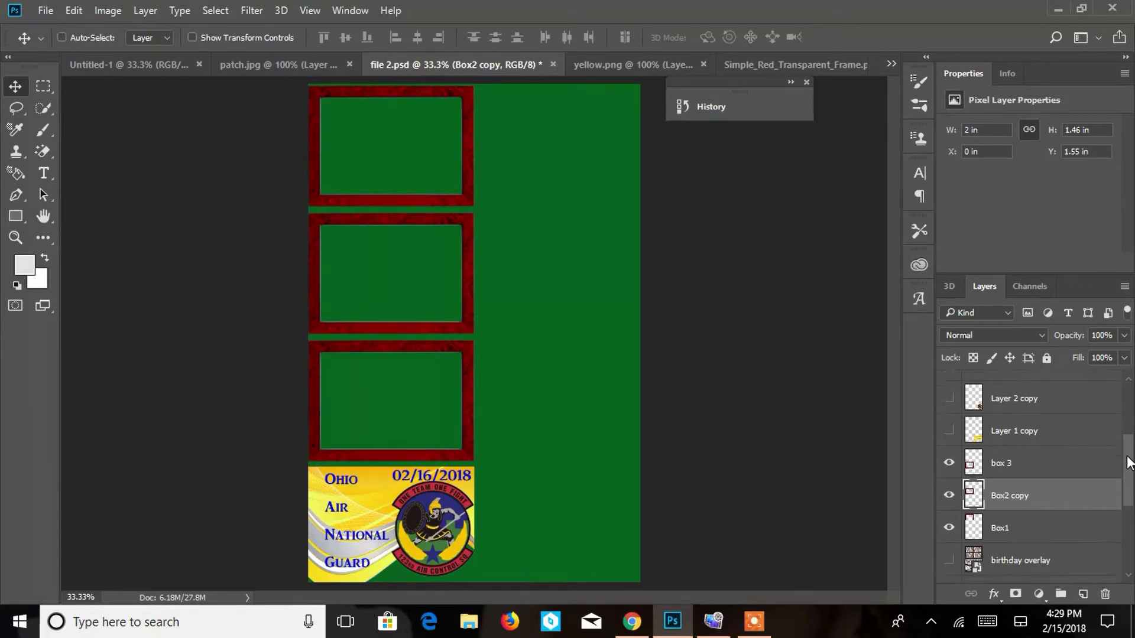
# - Select box 3, Box2 copy, Box1, both text layers, Layer 2 and Layer 3 together
pyautogui.click(1050, 465)
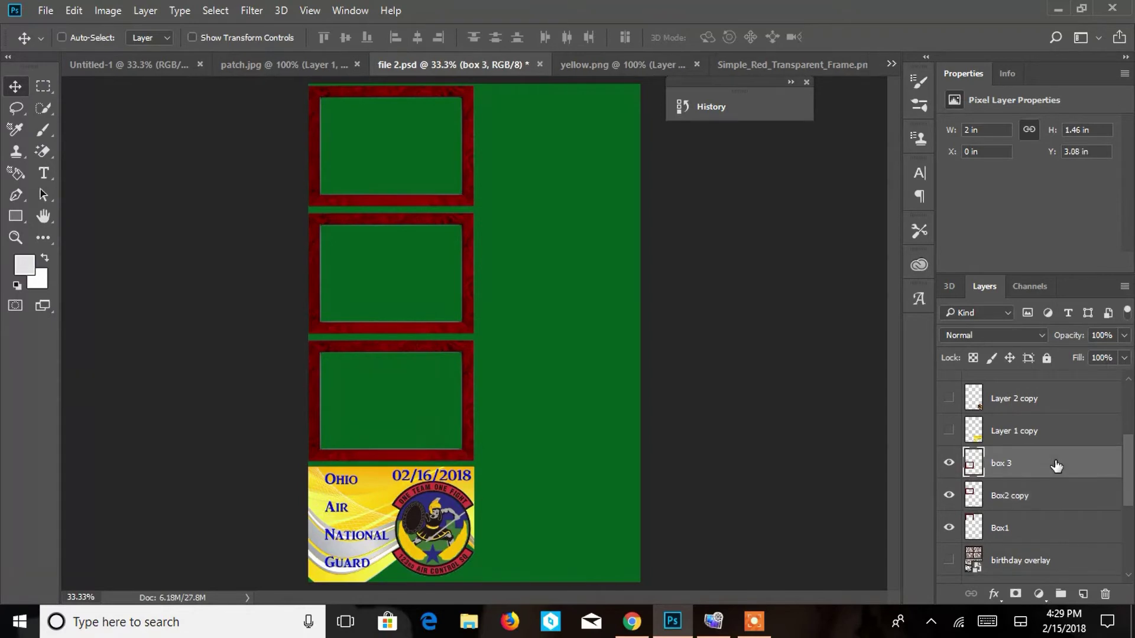
pyautogui.keyDown('shift'); pyautogui.click(1047, 497); pyautogui.keyUp('shift')
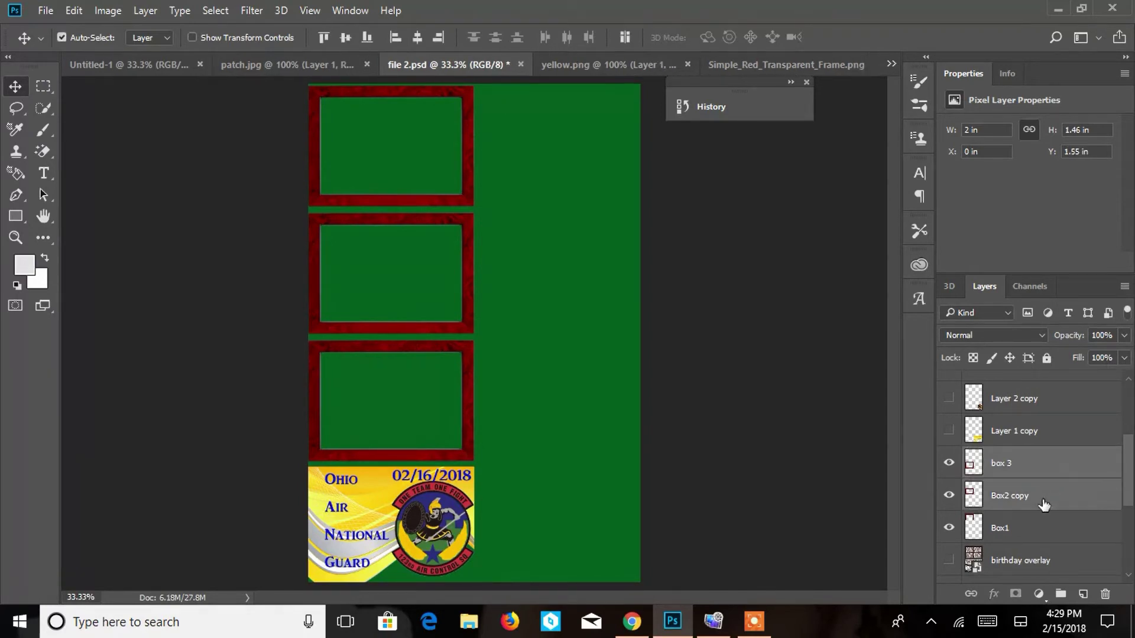
pyautogui.keyDown('ctrl'); pyautogui.click(1043, 523); pyautogui.keyUp('ctrl')
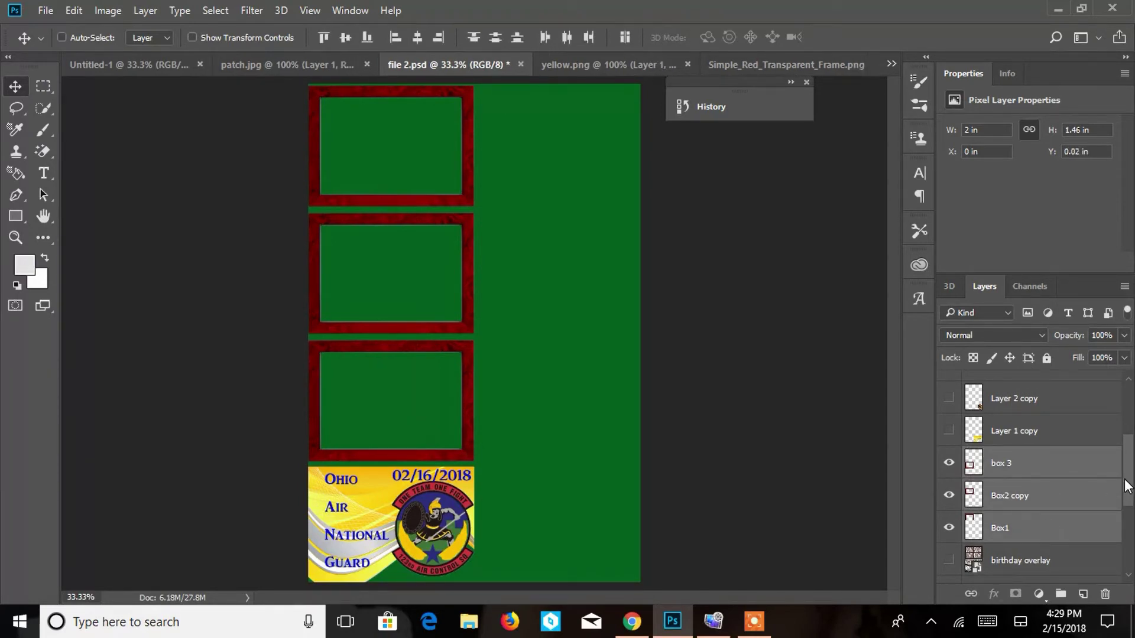
pyautogui.scroll(-5, 1132, 483)
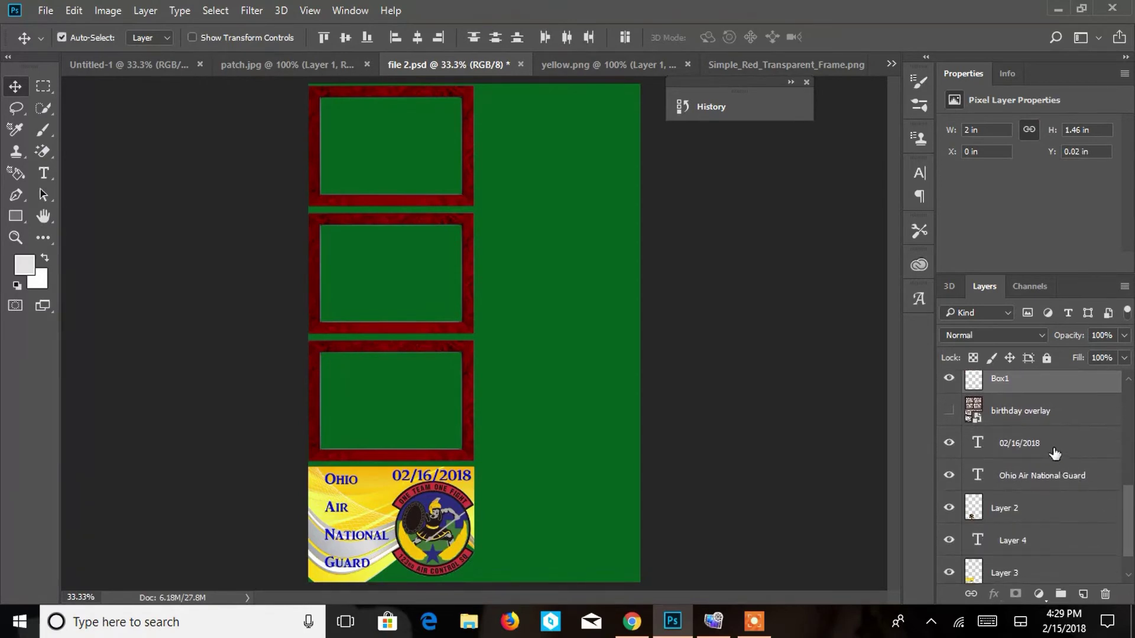
pyautogui.keyDown('ctrl'); pyautogui.click(1055, 453); pyautogui.keyUp('ctrl')
pyautogui.keyDown('ctrl'); pyautogui.click(1045, 479); pyautogui.keyUp('ctrl')
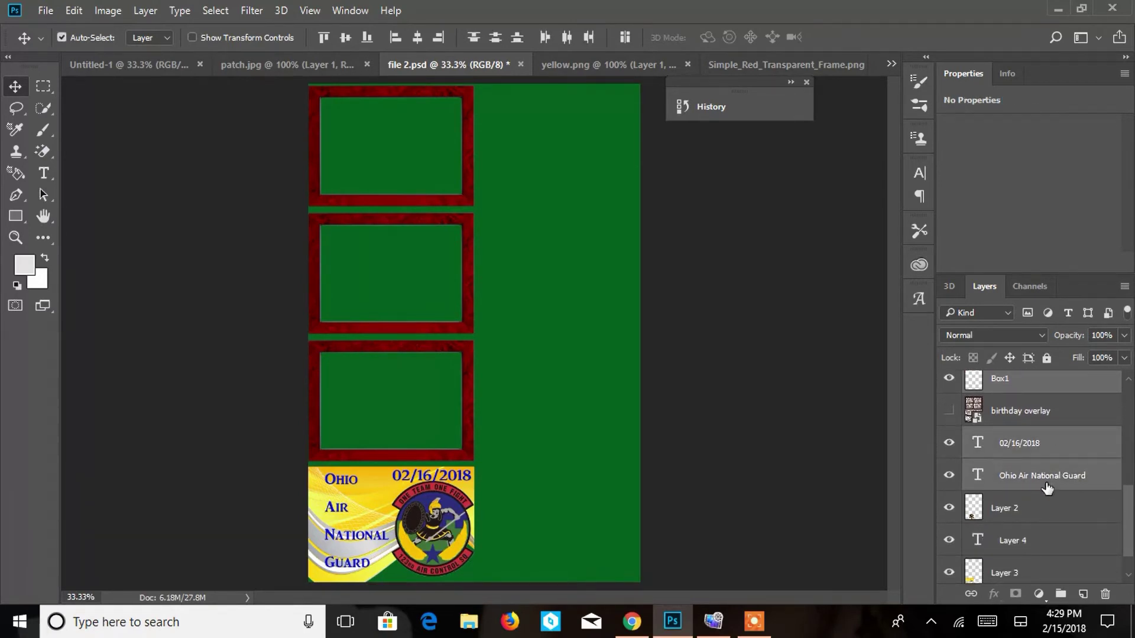
pyautogui.keyDown('ctrl'); pyautogui.click(1044, 505); pyautogui.keyUp('ctrl')
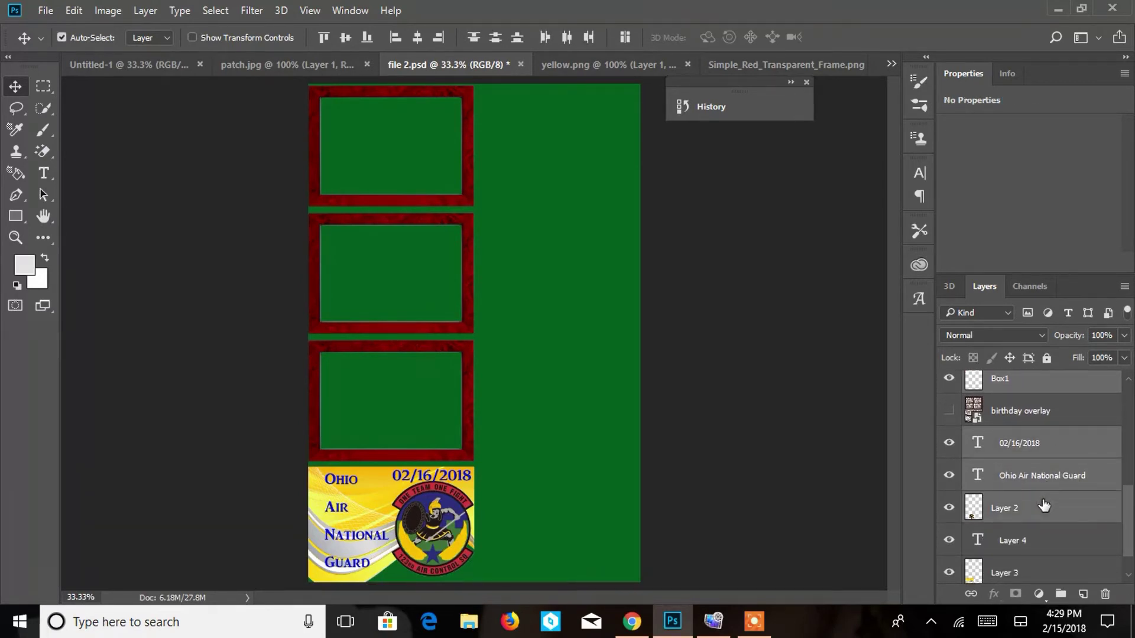
pyautogui.keyDown('ctrl'); pyautogui.click(1014, 578); pyautogui.keyUp('ctrl')
pyautogui.scroll(-1, 1123, 544)
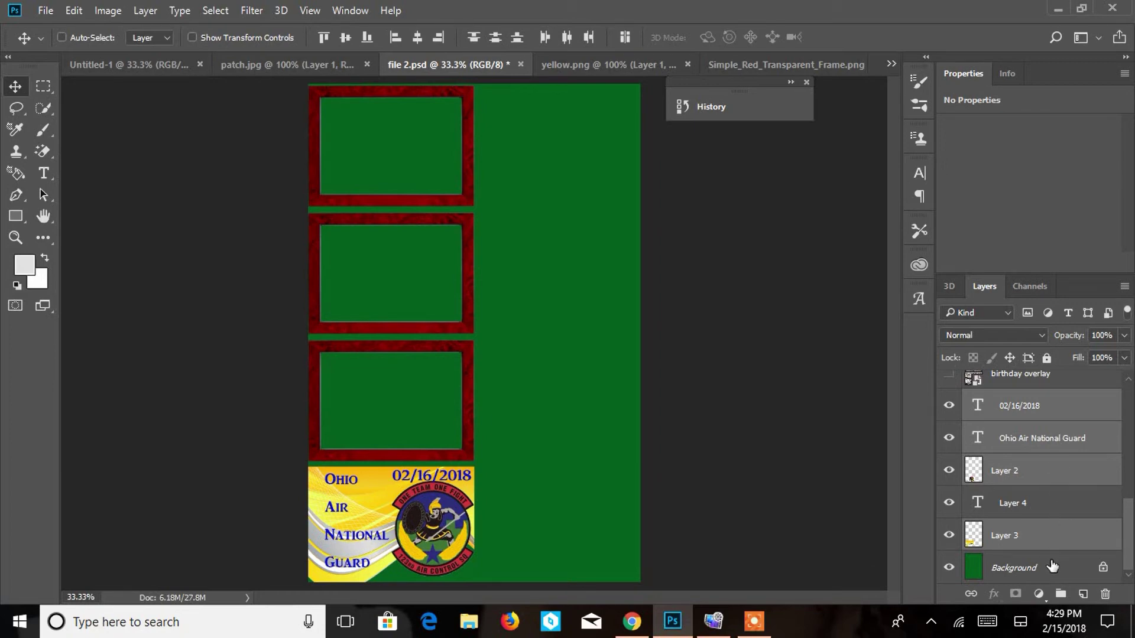
# - Duplicate the selected strip layers and drag the copy right until it sits beside the original
pyautogui.rightClick(1061, 545)
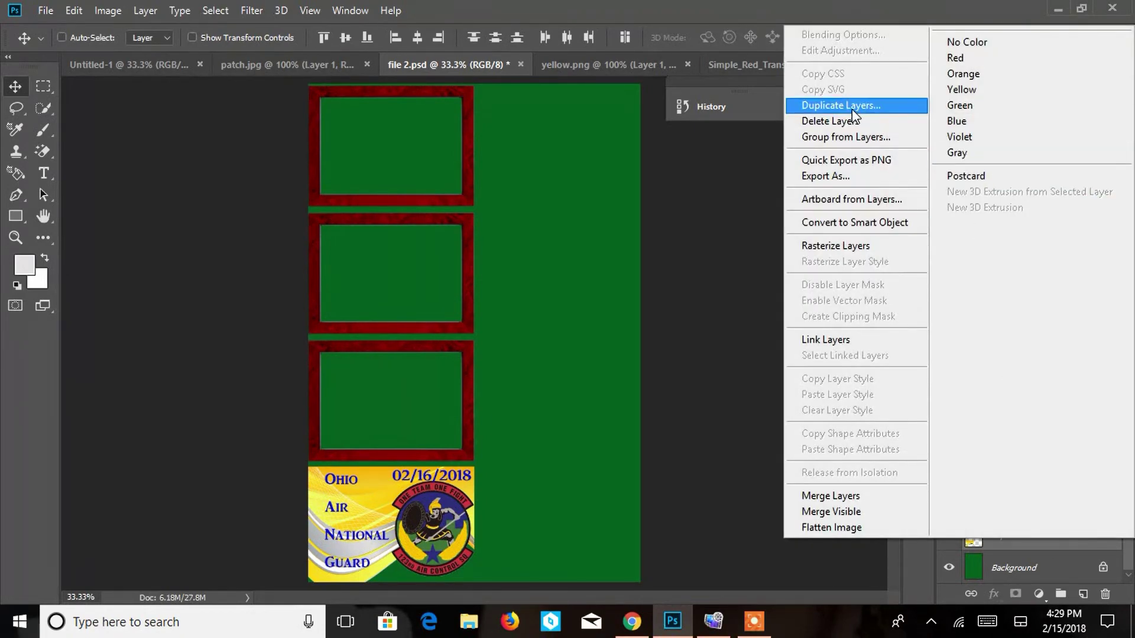
pyautogui.click(852, 108)
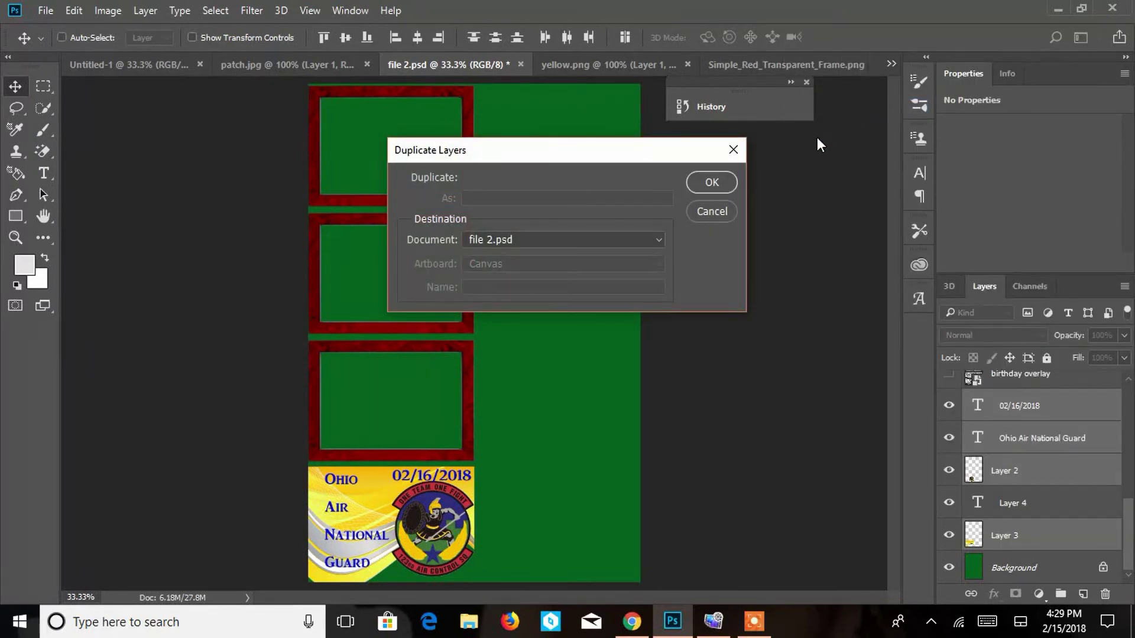
pyautogui.click(711, 184)
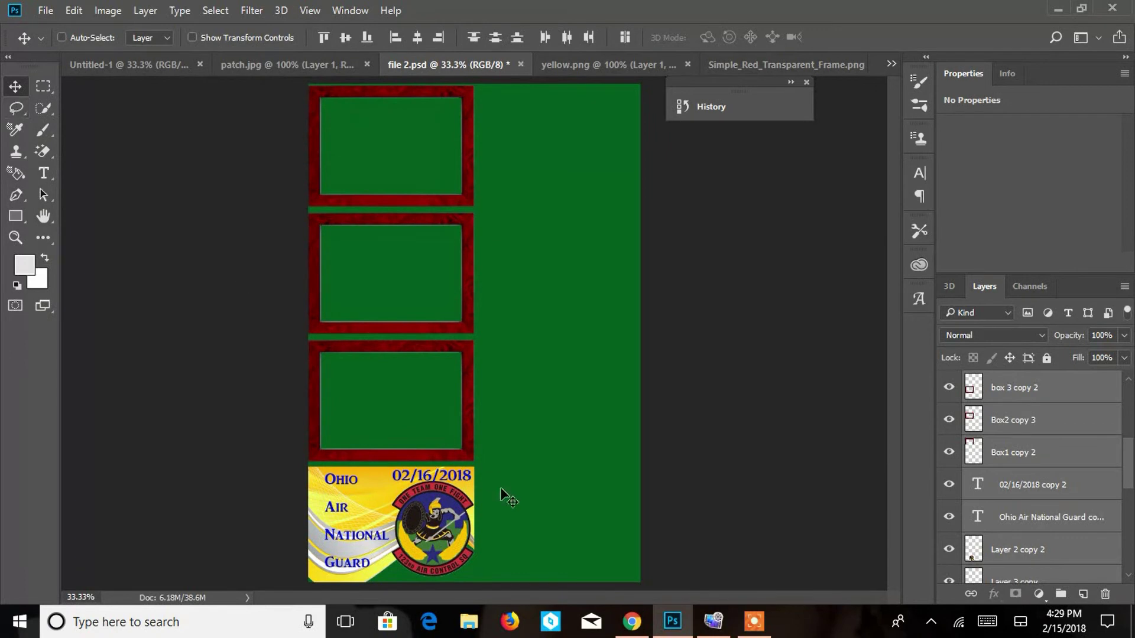
pyautogui.moveTo(458, 499); pyautogui.dragTo(622, 502)
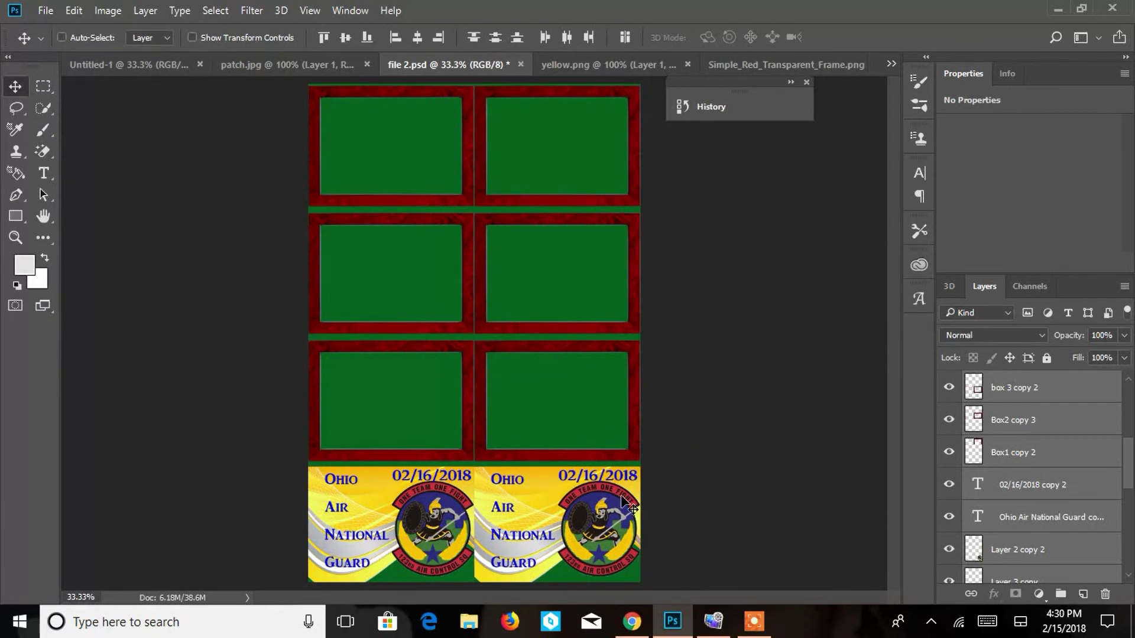
pyautogui.moveTo(588, 528); pyautogui.dragTo(589, 526)
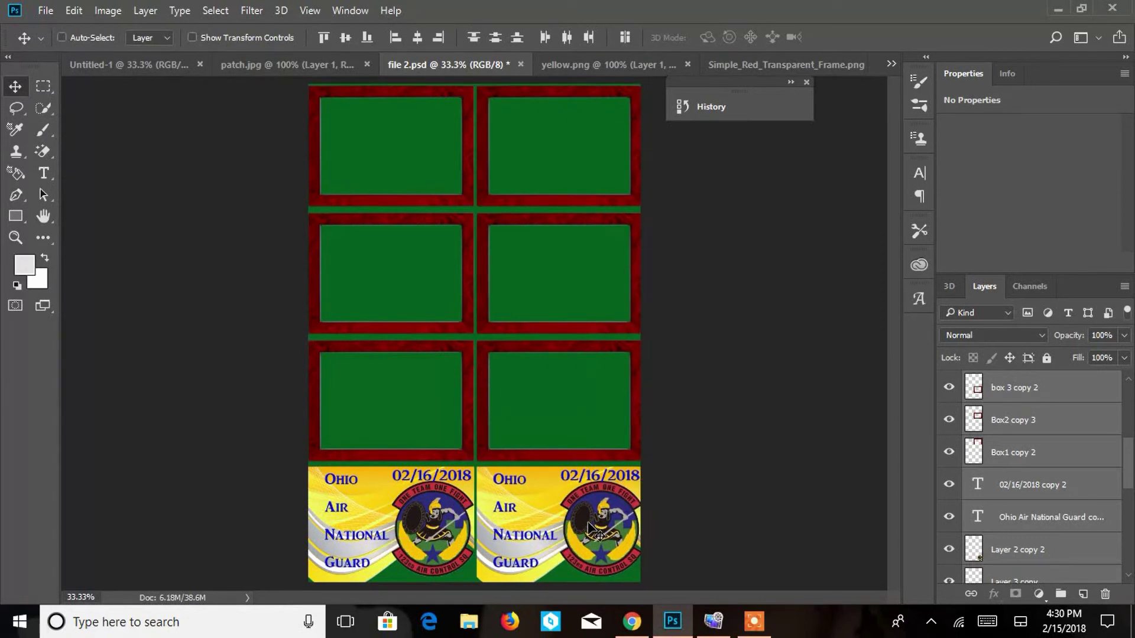
pyautogui.moveTo(680, 635)
pyautogui.moveTo(1129, 472); pyautogui.dragTo(1129, 576)
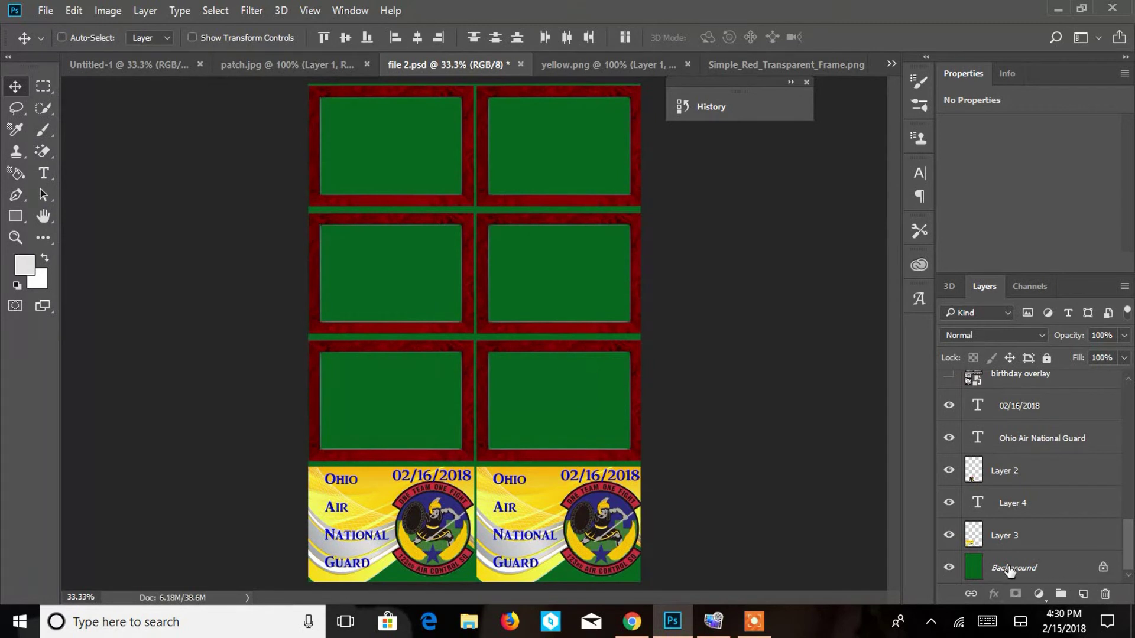
# - Toggle the green Background layer on and off to compare, ending with it hidden
pyautogui.click(950, 569)
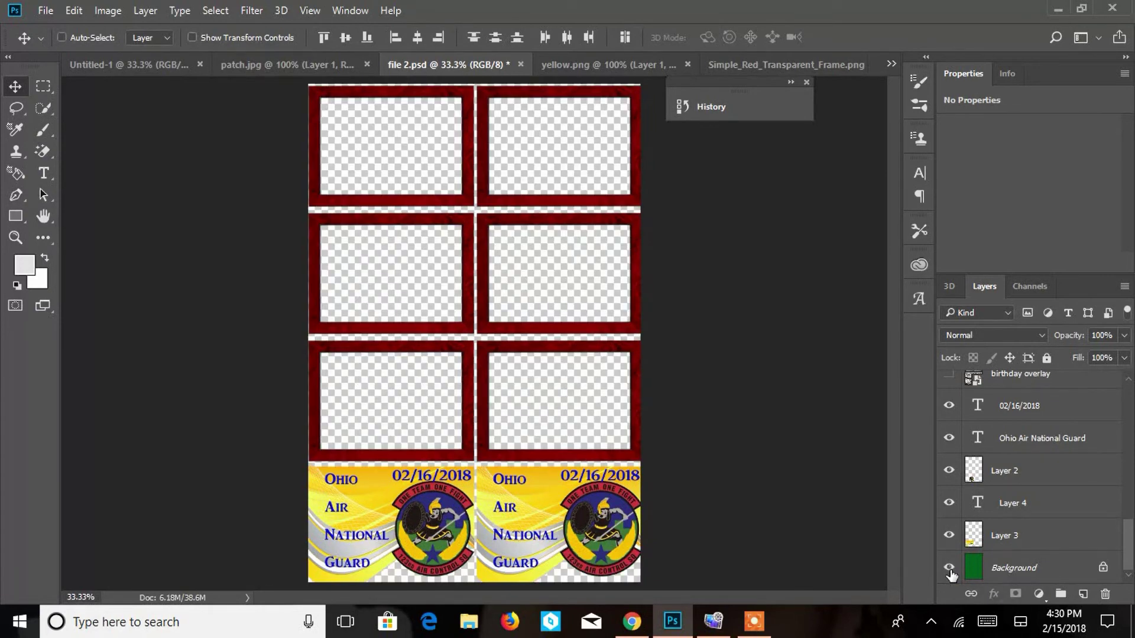
pyautogui.click(950, 569)
pyautogui.click(949, 569)
pyautogui.click(949, 570)
pyautogui.click(949, 570)
pyautogui.click(45, 14)
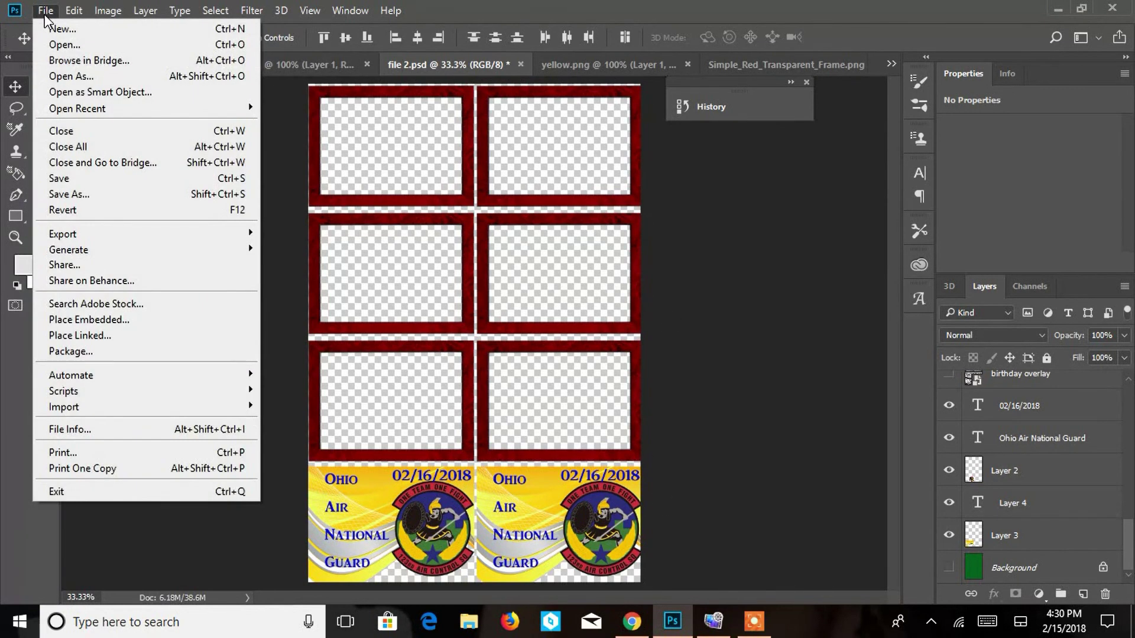
pyautogui.click(87, 195)
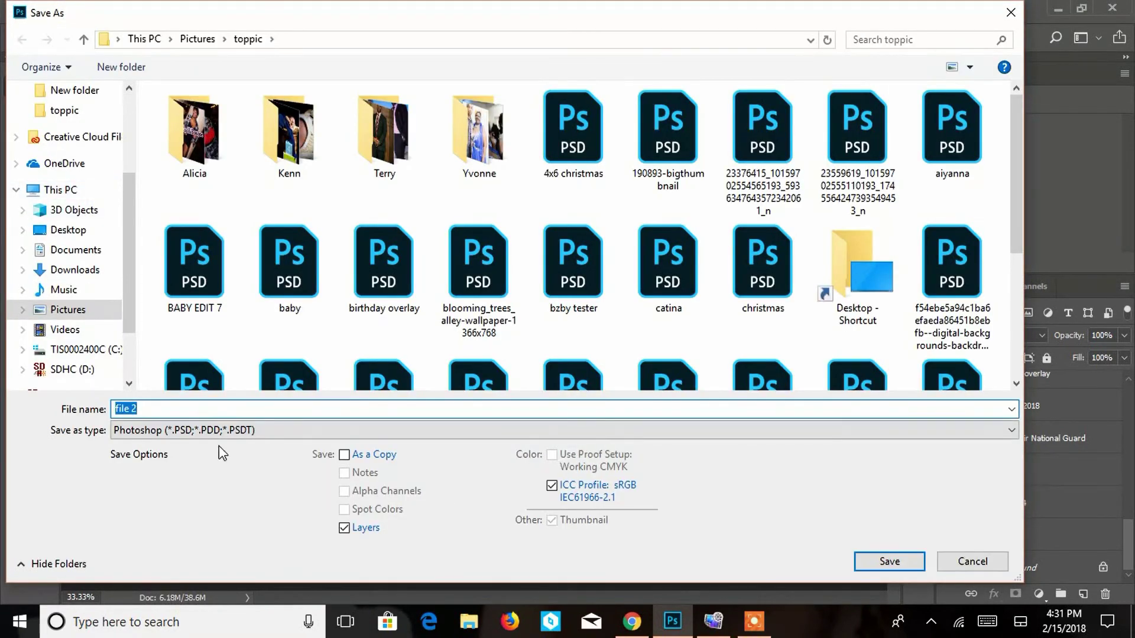
pyautogui.click(222, 433)
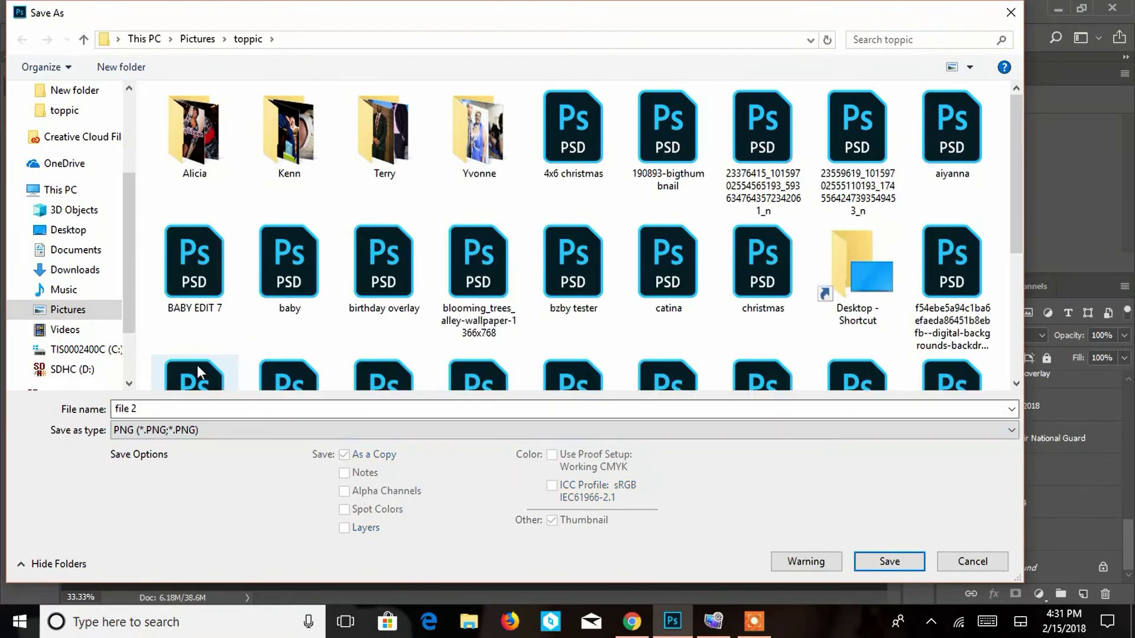
pyautogui.click(200, 405)
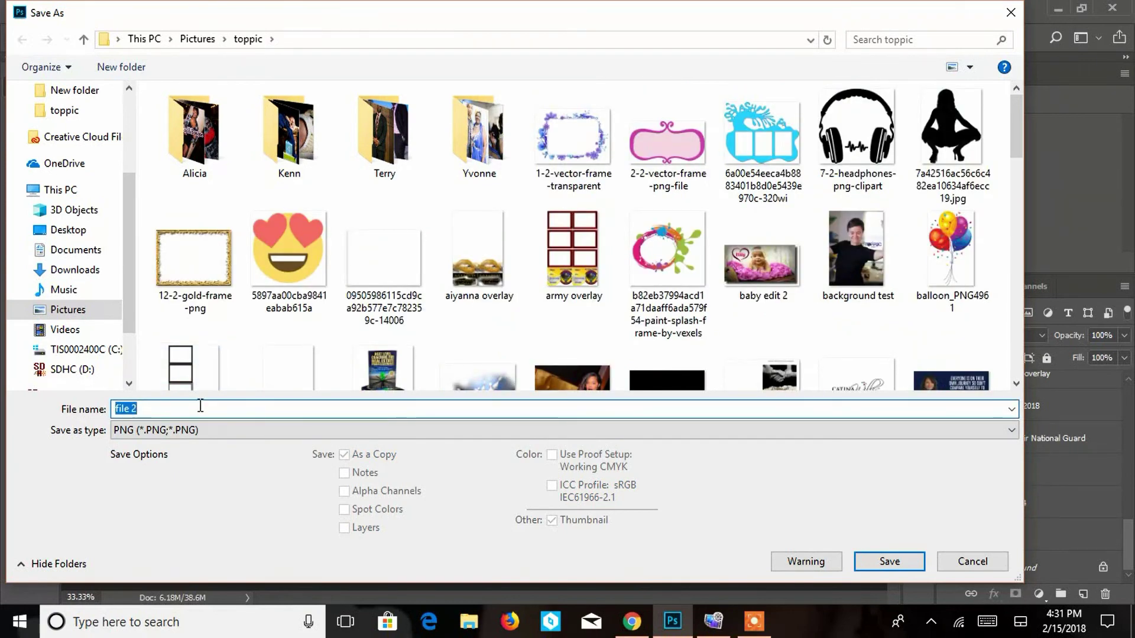
pyautogui.write('ar')
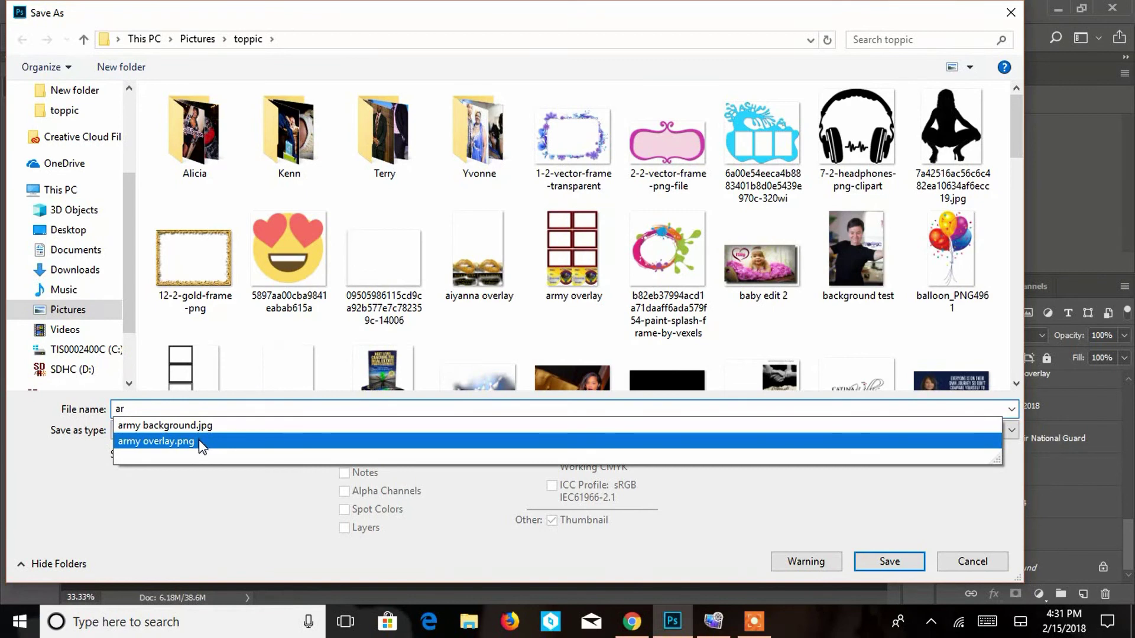
pyautogui.click(942, 560)
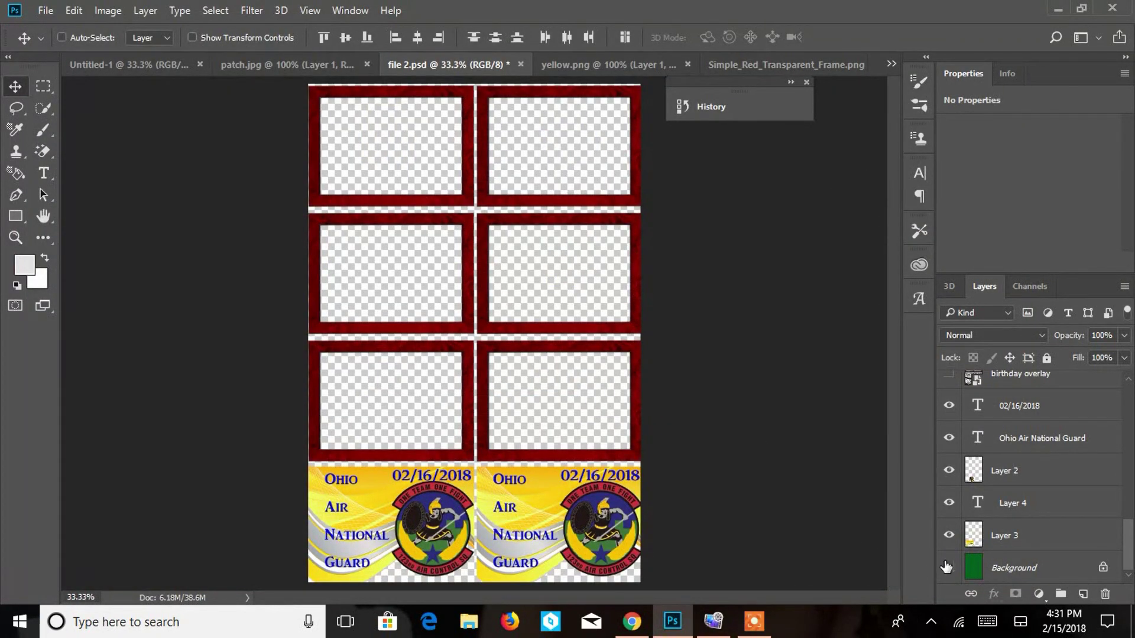
# - Turn the Background layer's visibility back on to restore the green fill
pyautogui.click(948, 567)
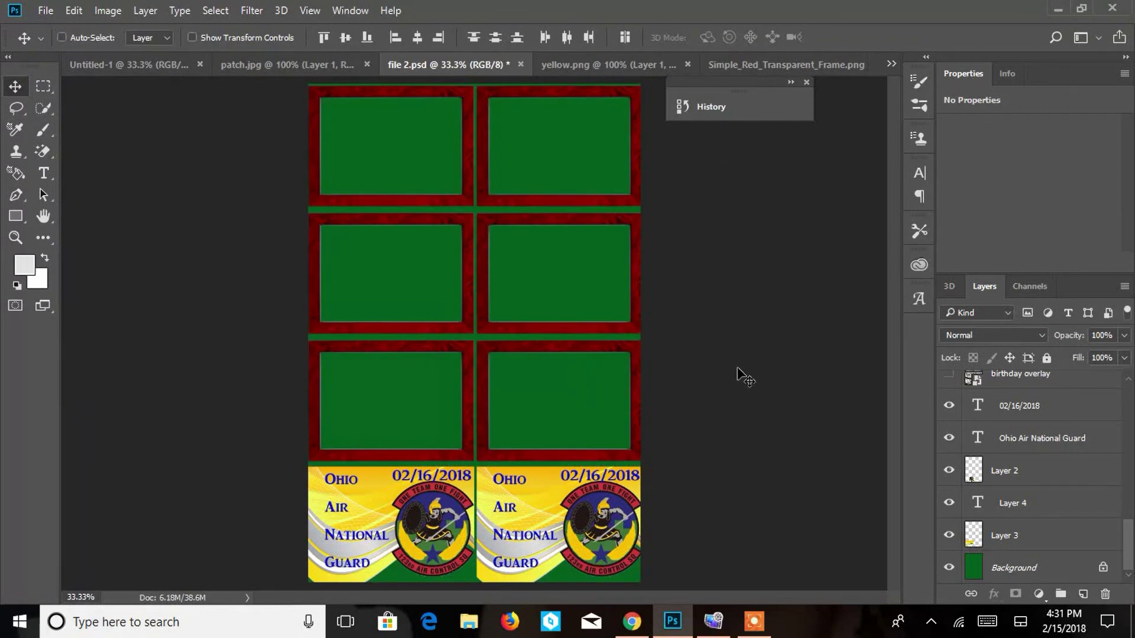